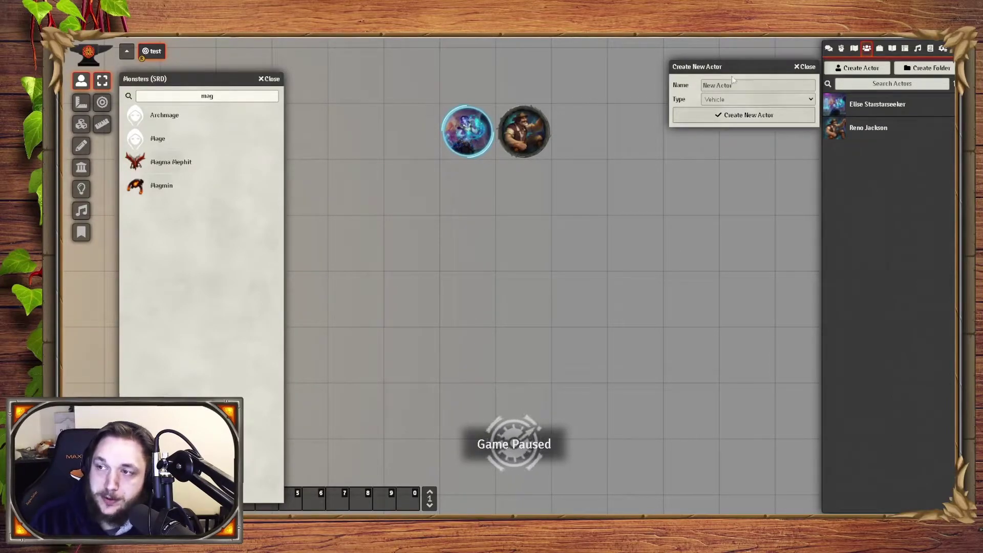
# Step: Create a Vehicle actor named 'Cart' and move its sheet aside
pyautogui.click(734, 100)
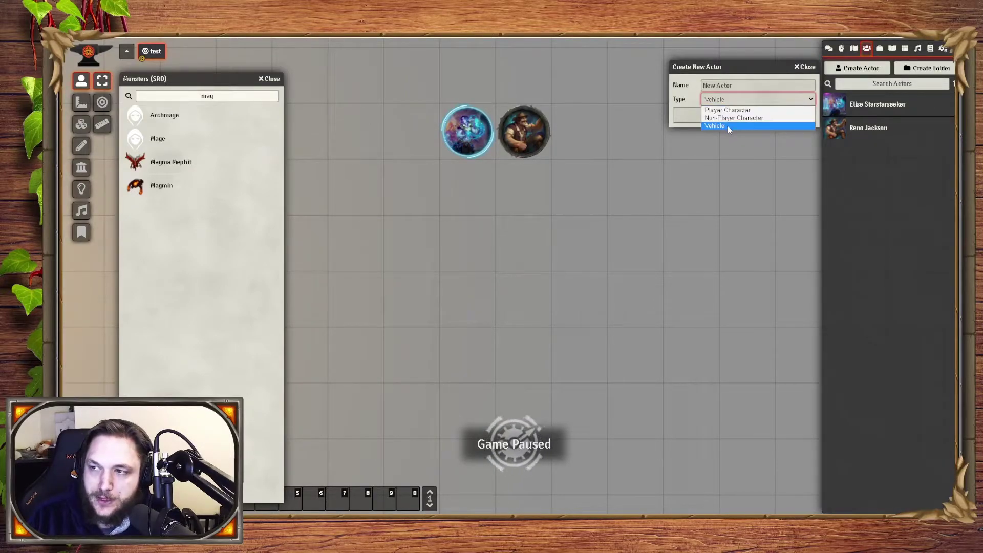
pyautogui.click(732, 126)
pyautogui.click(724, 85)
pyautogui.write('Cart')
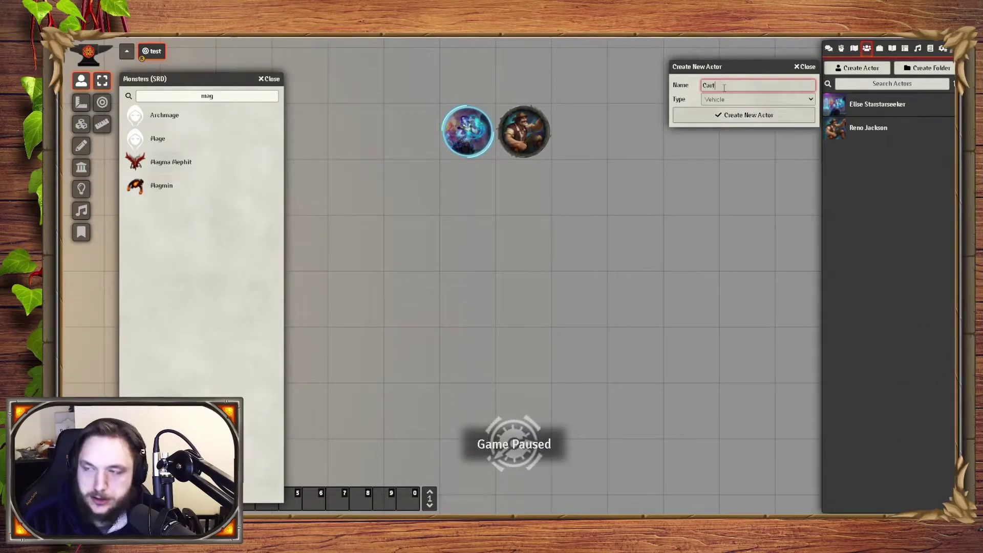
pyautogui.press('Return')
pyautogui.moveTo(506, 126); pyautogui.dragTo(473, 126)
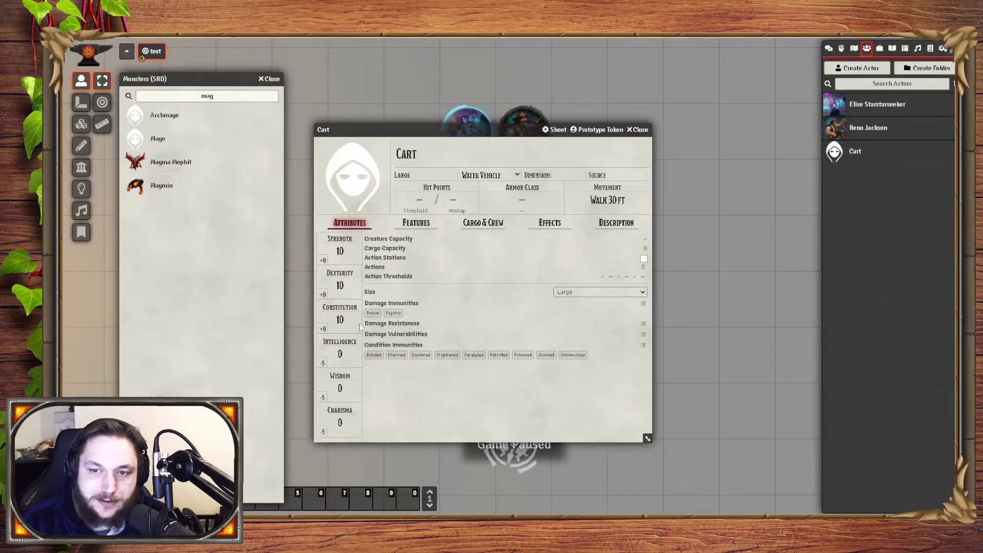
# Step: Enter Strength 18, Dexterity 7 and Constitution 16 on the Attributes tab
pyautogui.click(340, 251)
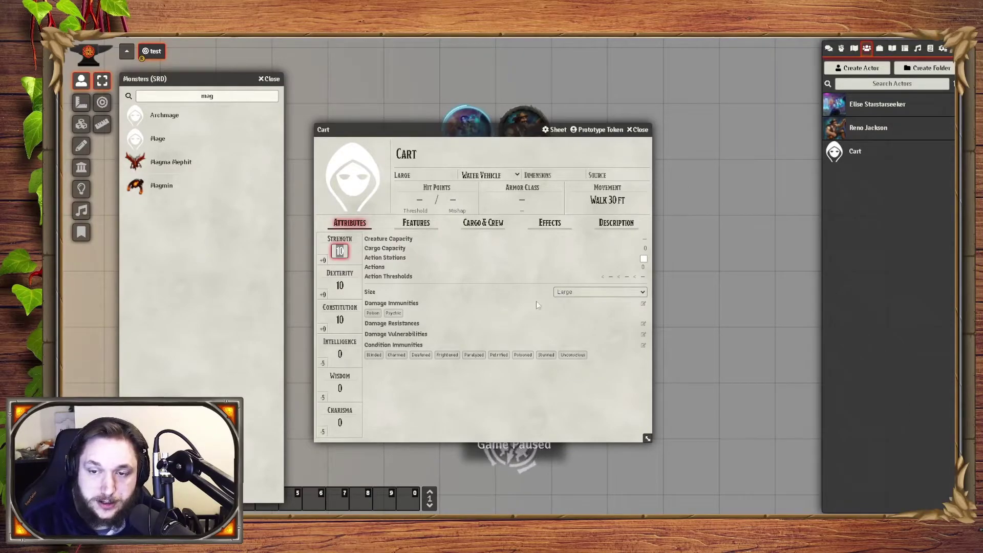
pyautogui.click(419, 422)
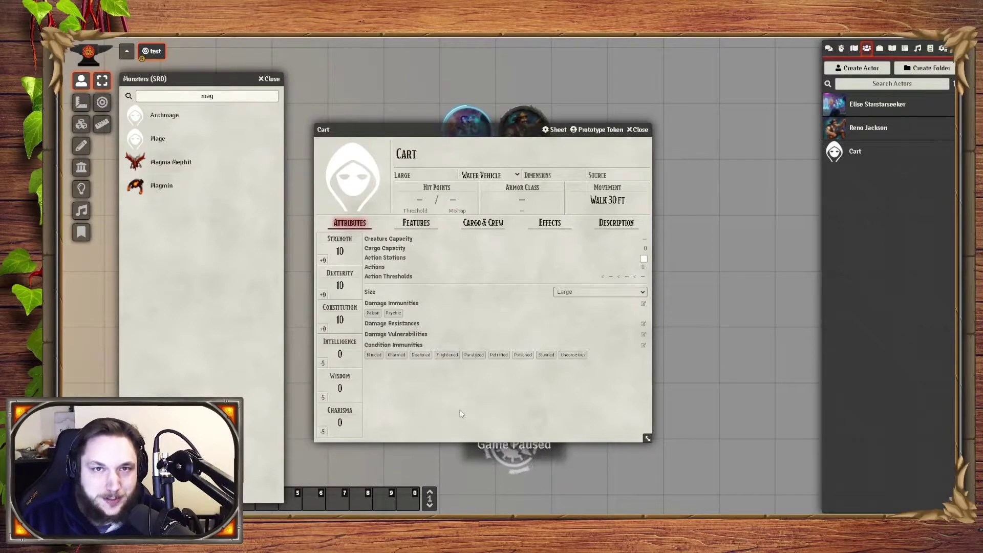
pyautogui.click(340, 251)
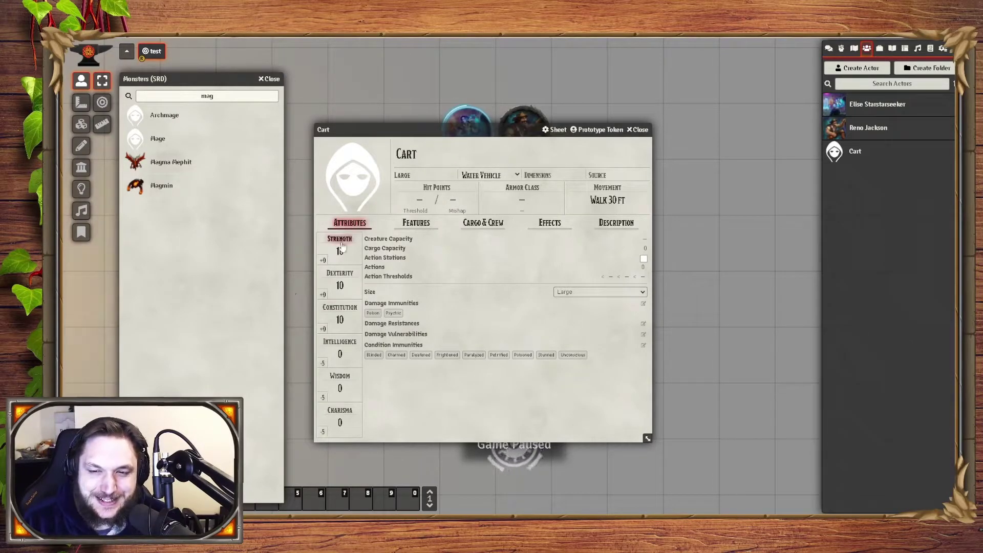
pyautogui.write('18')
pyautogui.press('Tab')
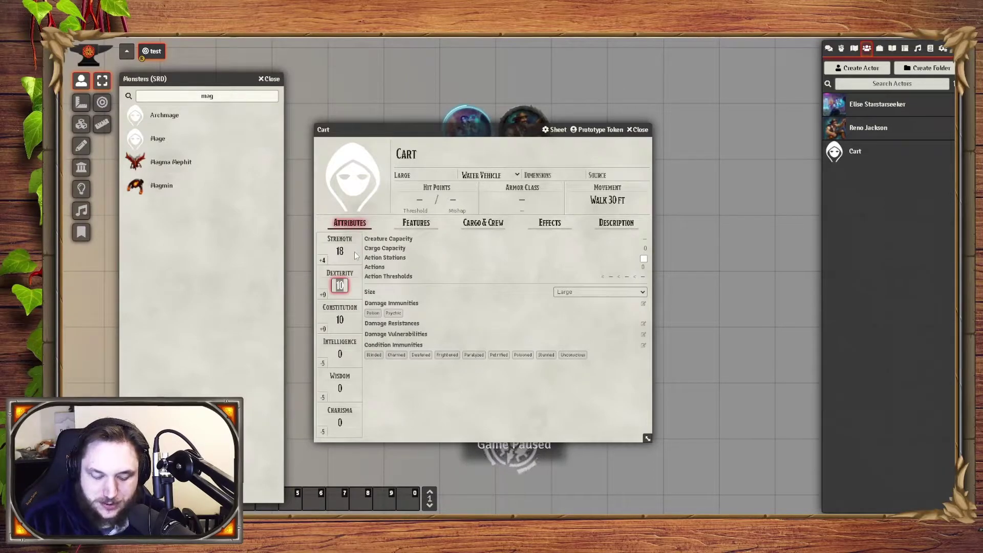
pyautogui.write('7')
pyautogui.press('Tab')
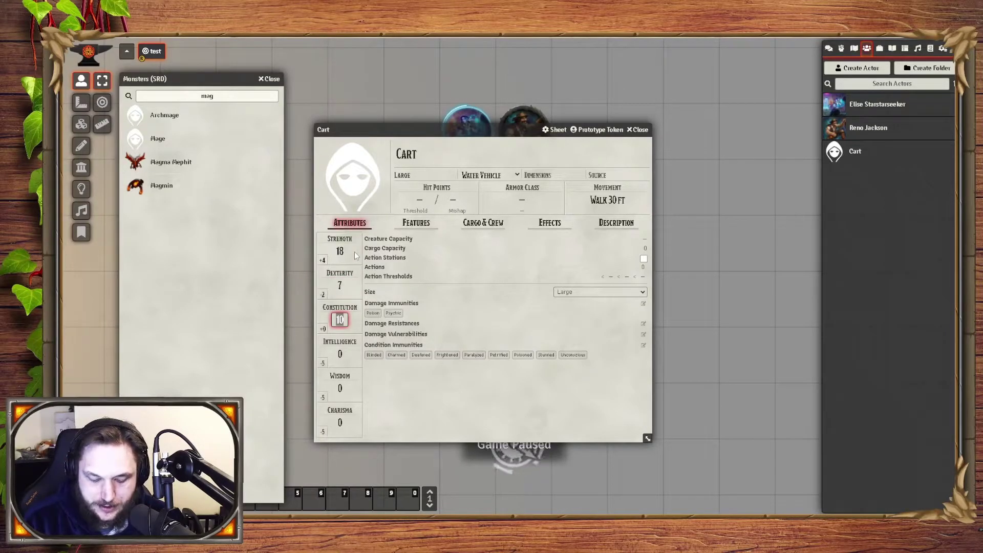
pyautogui.write('16')
pyautogui.click(473, 426)
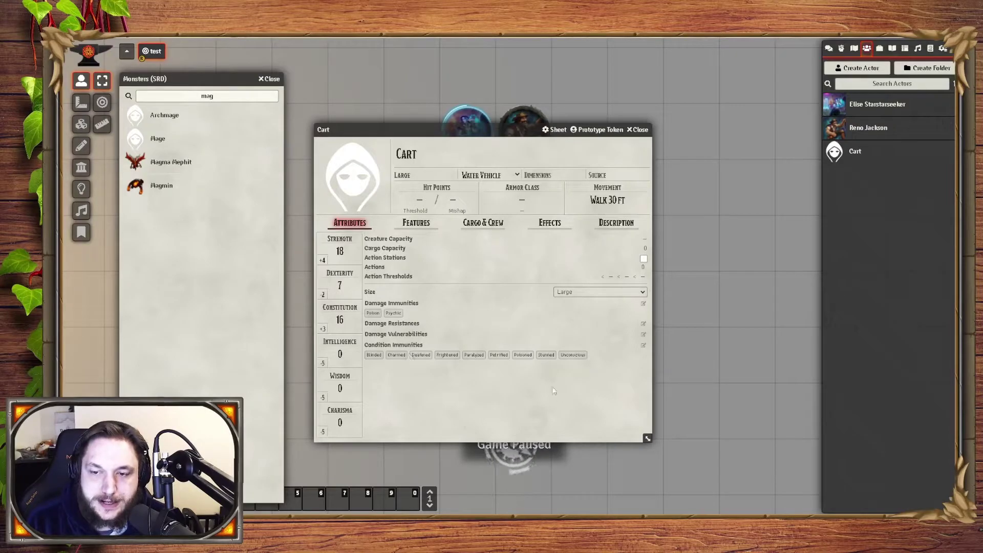
# Step: Set the Cart's size to Huge, then switch to the browser's vehicle stats table
pyautogui.click(435, 157)
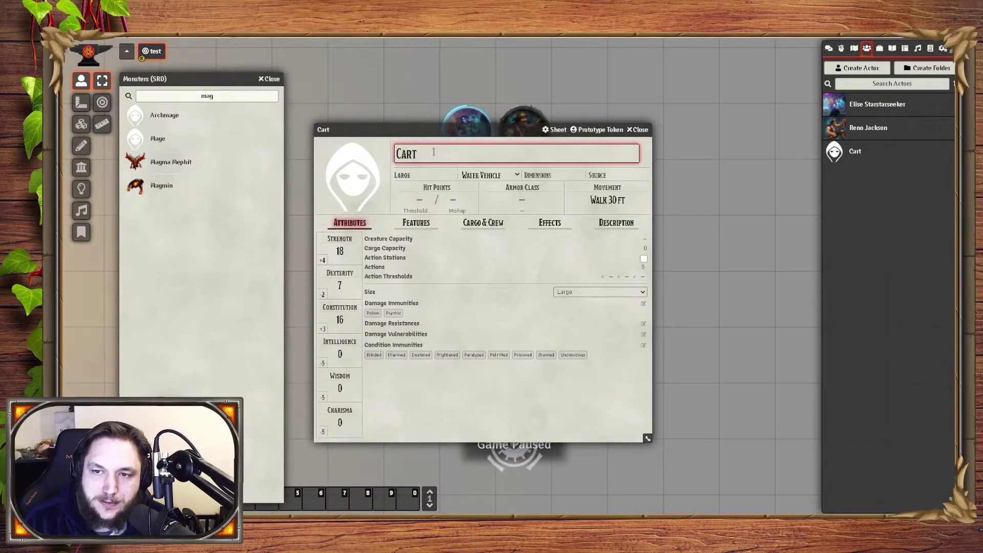
pyautogui.click(576, 294)
pyautogui.click(584, 331)
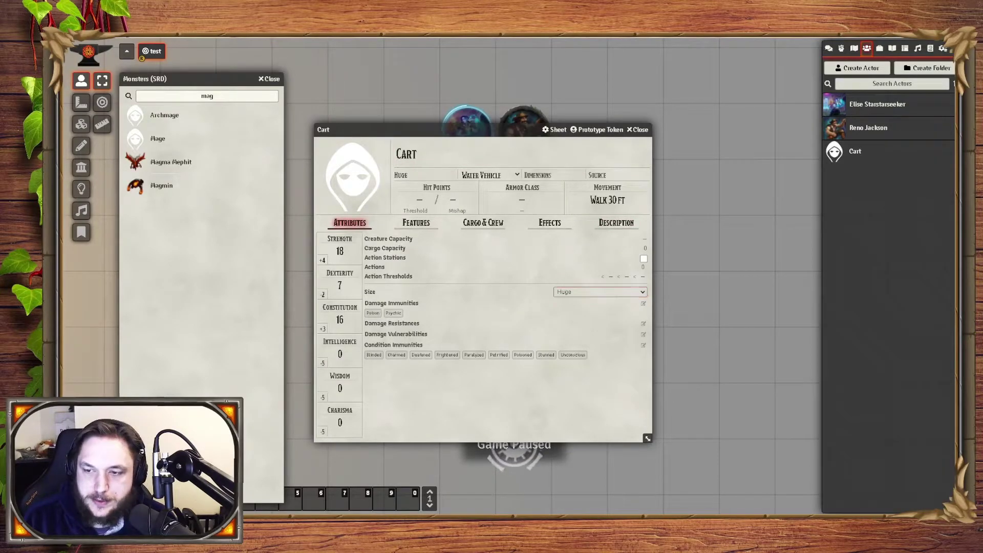
pyautogui.hotkey('alt', 'Tab')
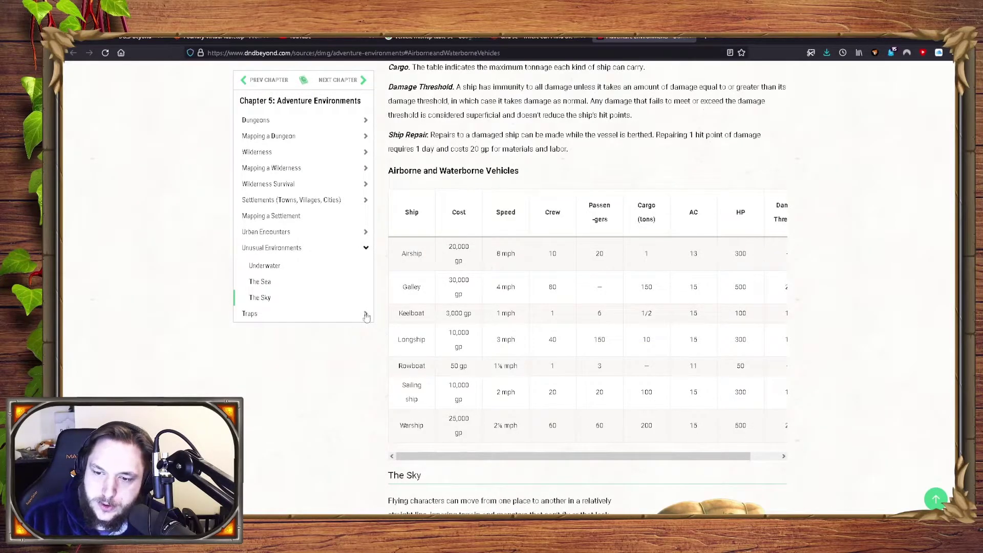
pyautogui.moveTo(443, 482)
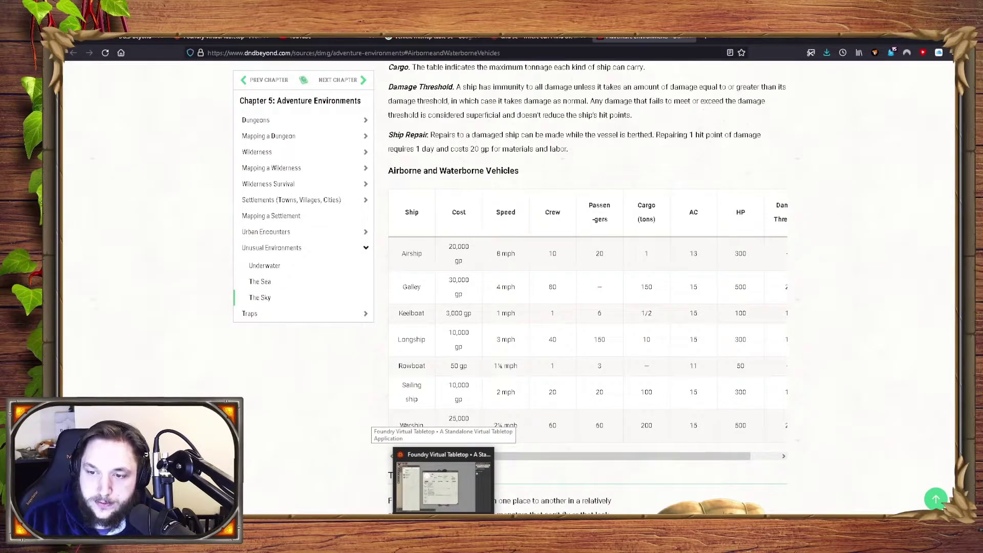
# Step: Back in Foundry, enter dimensions 15x10 and 50 hit points in the sheet header
pyautogui.click(444, 484)
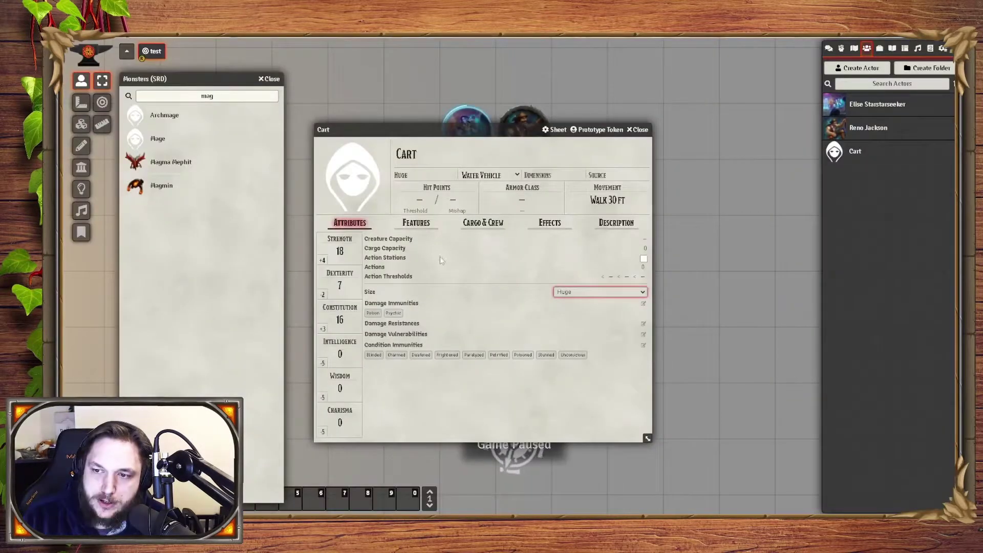
pyautogui.click(566, 175)
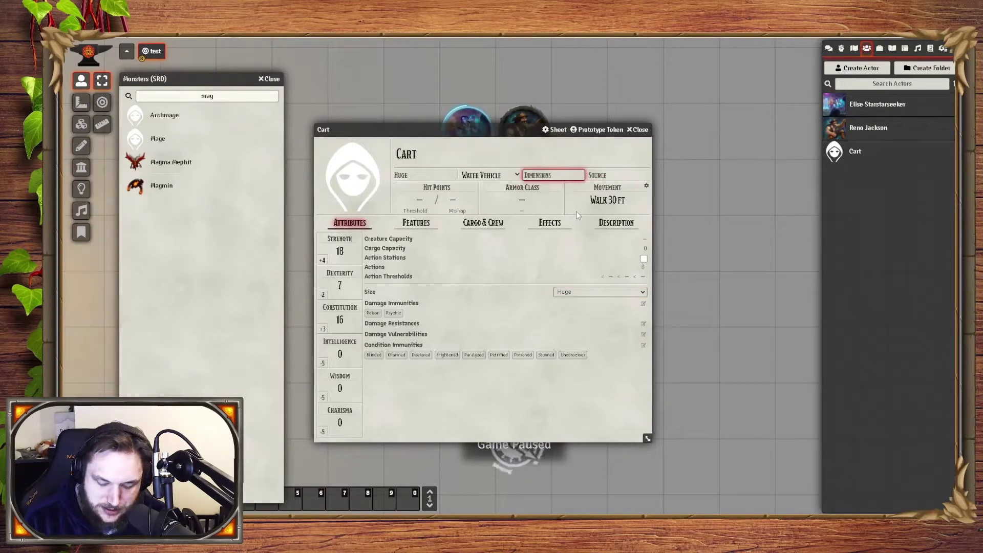
pyautogui.write('15x10')
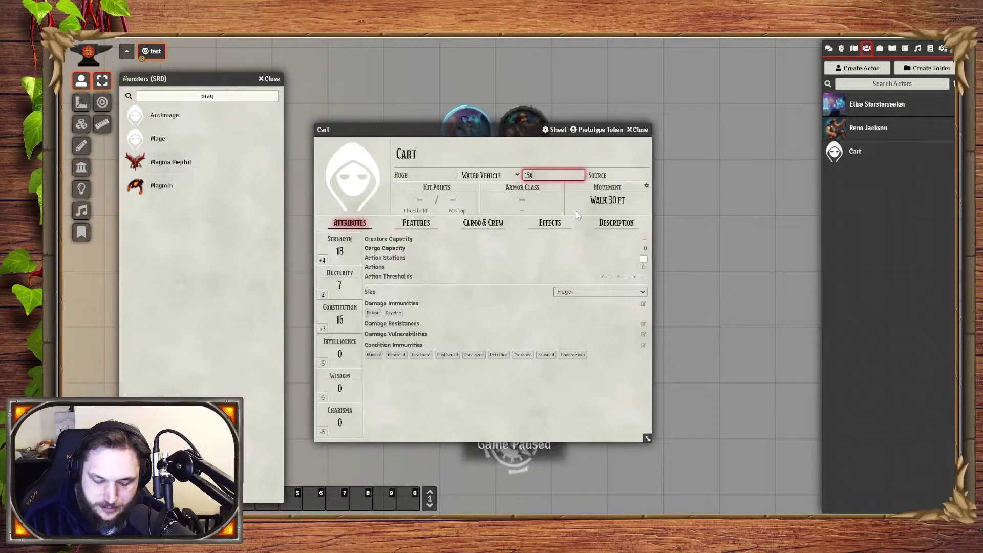
pyautogui.click(613, 174)
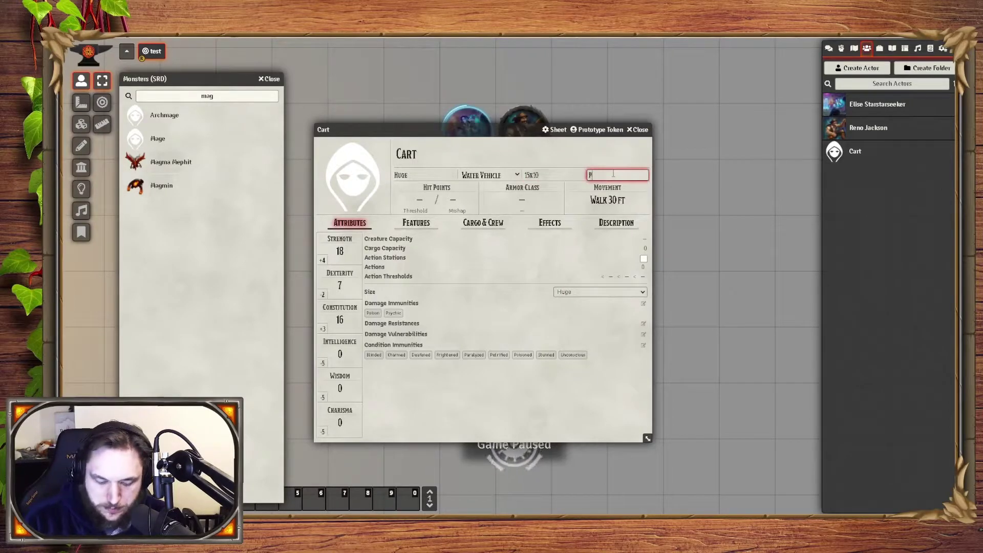
pyautogui.click(453, 199)
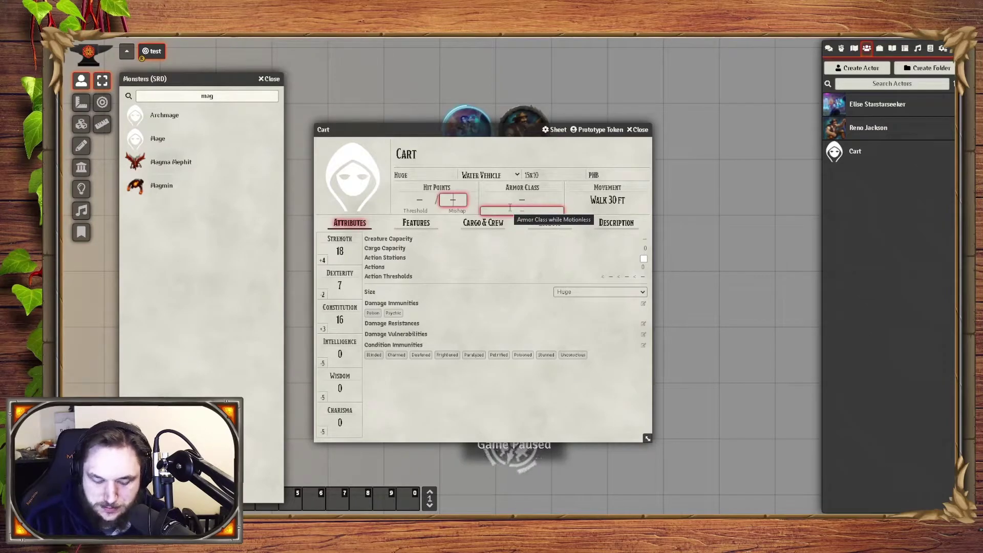
pyautogui.write('50')
pyautogui.click(423, 198)
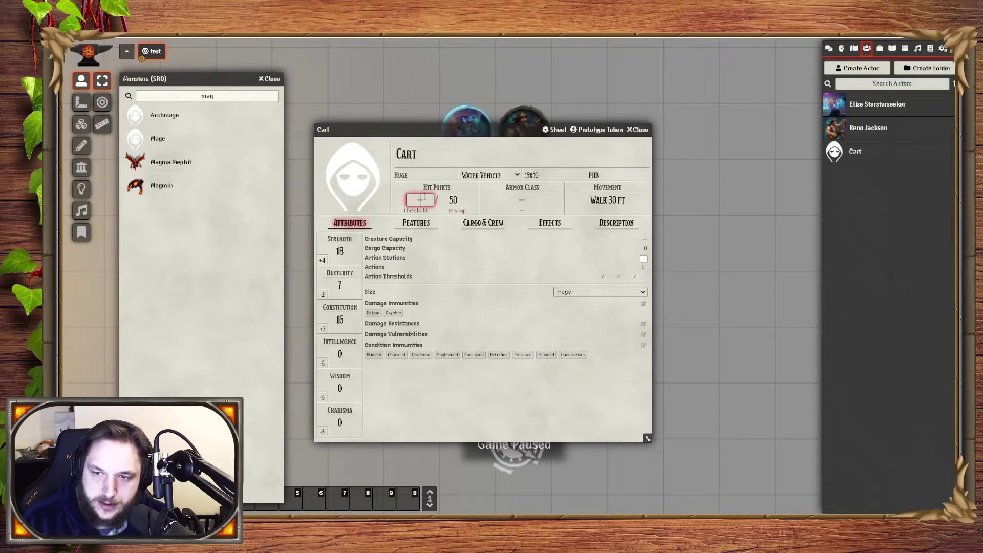
pyautogui.press('Tab')
pyautogui.press('Tab')
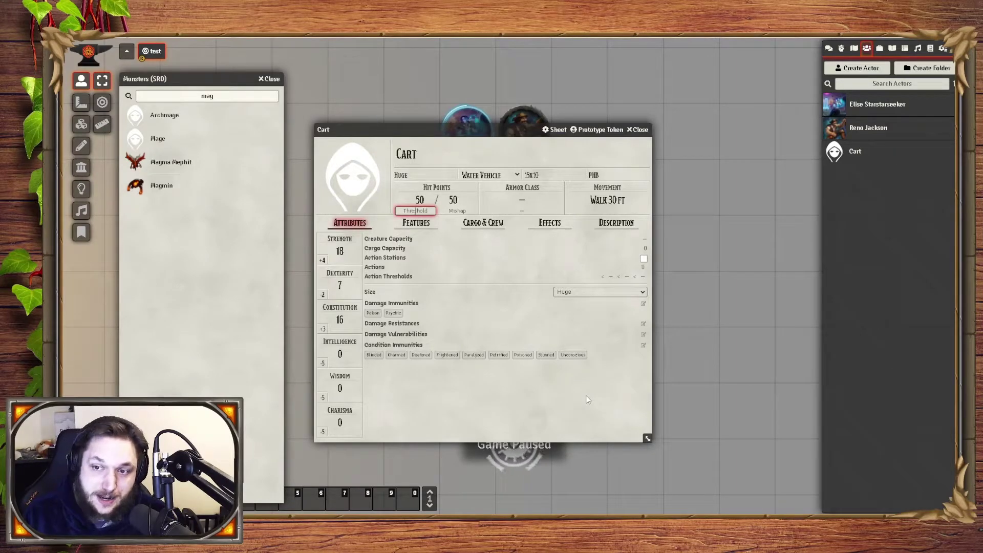
# Step: Set a damage threshold of 15 and Armor Class 15
pyautogui.write('15')
pyautogui.press('Return')
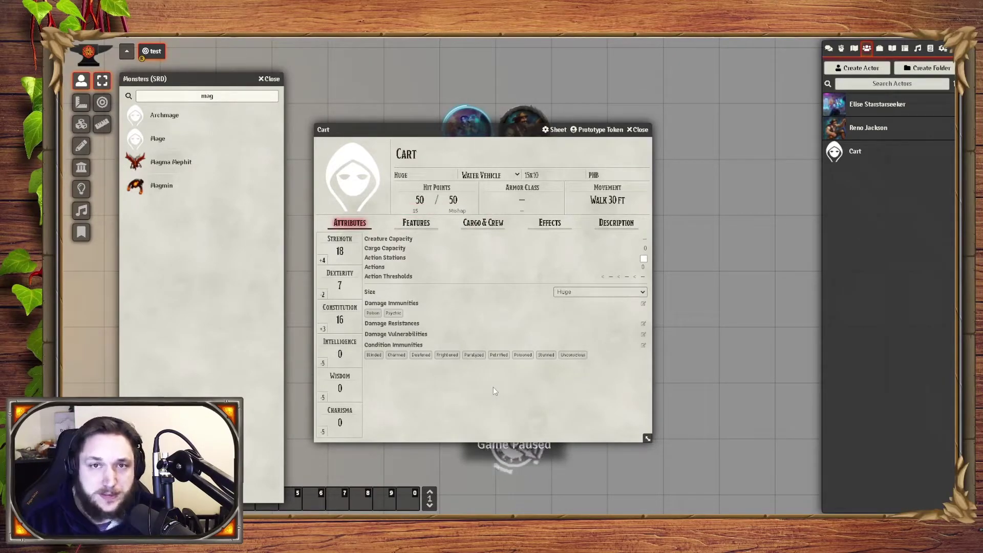
pyautogui.click(521, 198)
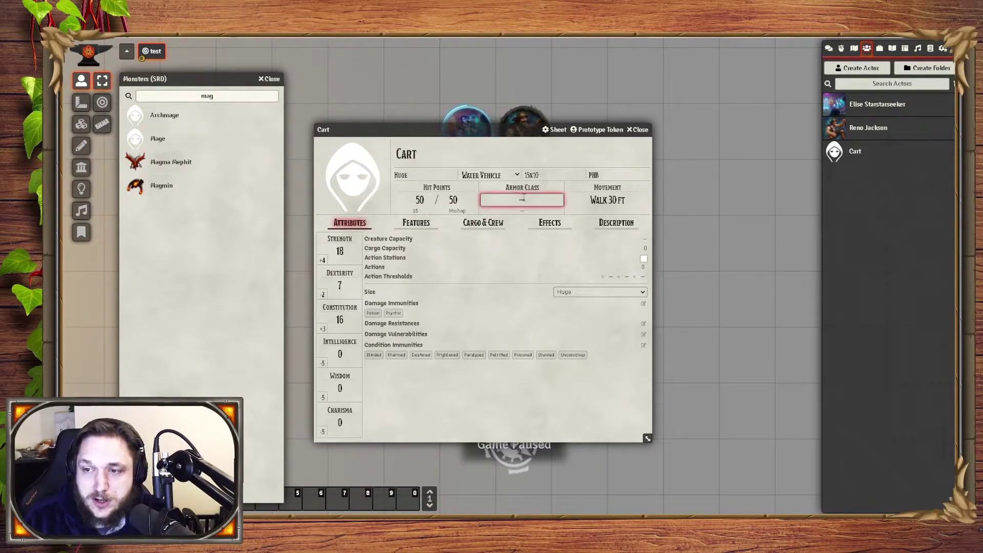
pyautogui.write('15')
pyautogui.press('Return')
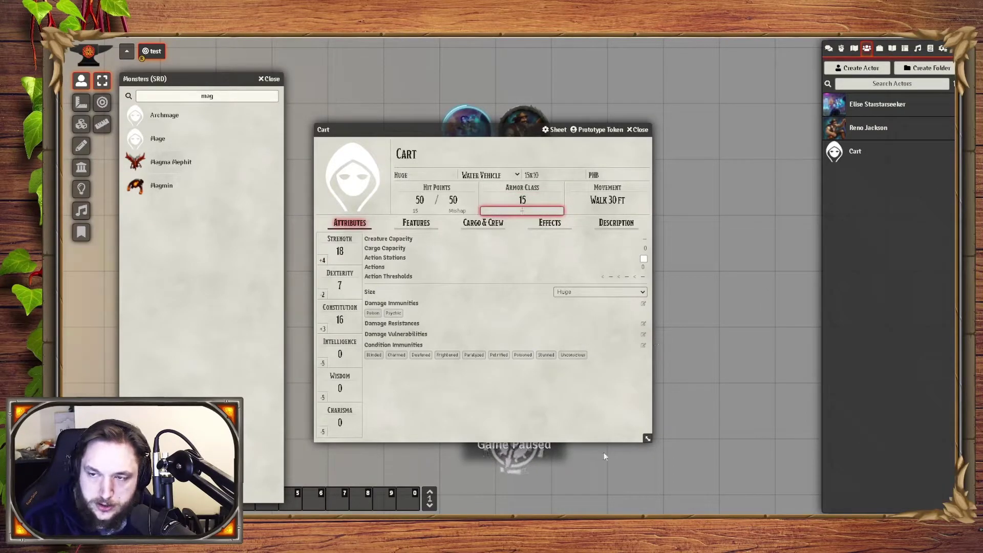
pyautogui.click(522, 211)
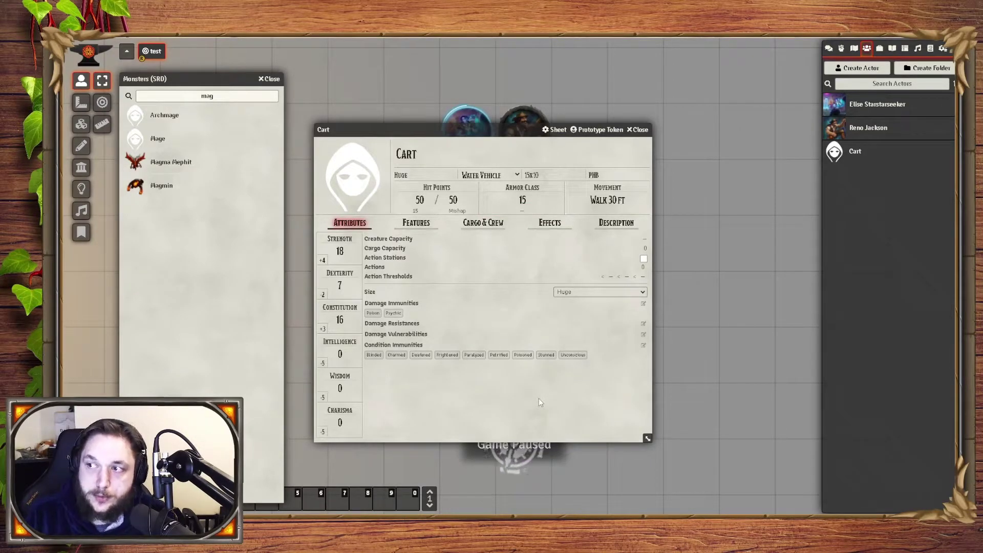
# Step: Check the player and non-player character sheets for reference, then commit the armor class formula
pyautogui.click(870, 105)
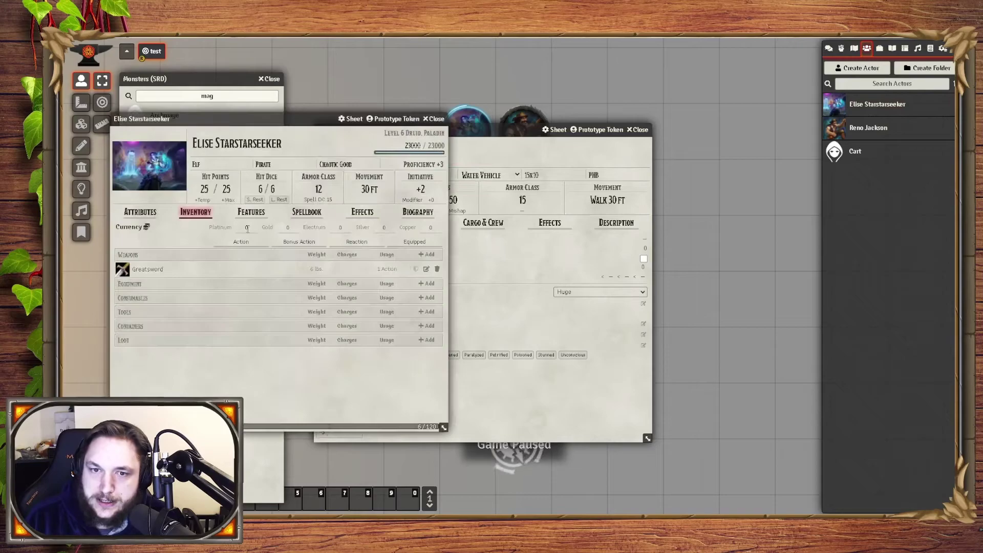
pyautogui.click(434, 118)
pyautogui.click(869, 128)
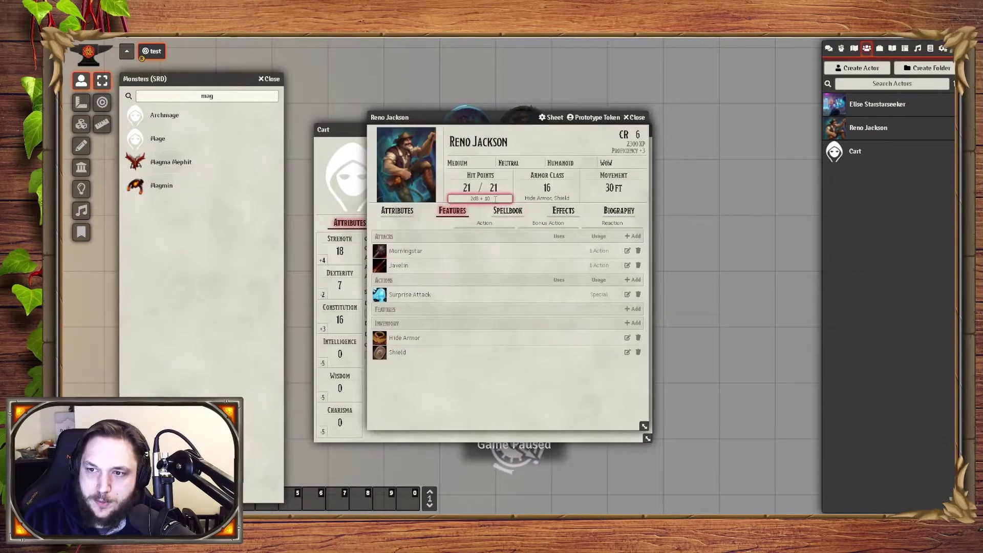
pyautogui.press('Escape')
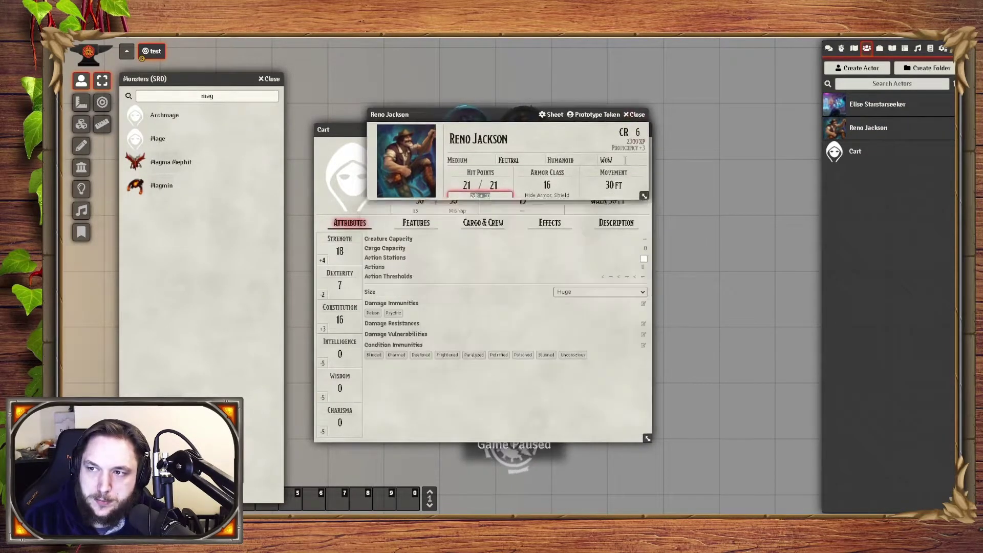
pyautogui.press('Return')
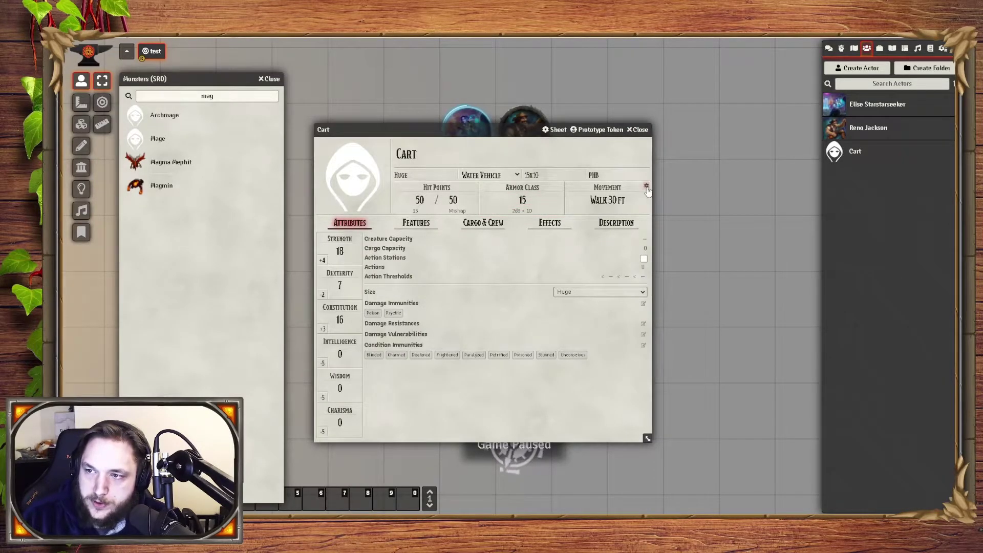
# Step: Change the Walk speed to 60 ft in Configure Movement Speed and submit
pyautogui.click(647, 186)
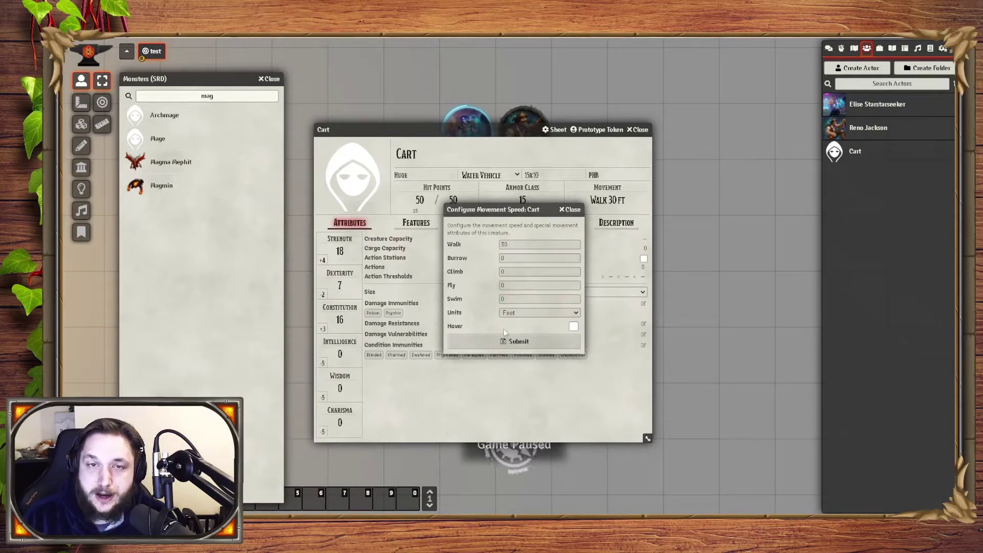
pyautogui.click(503, 244)
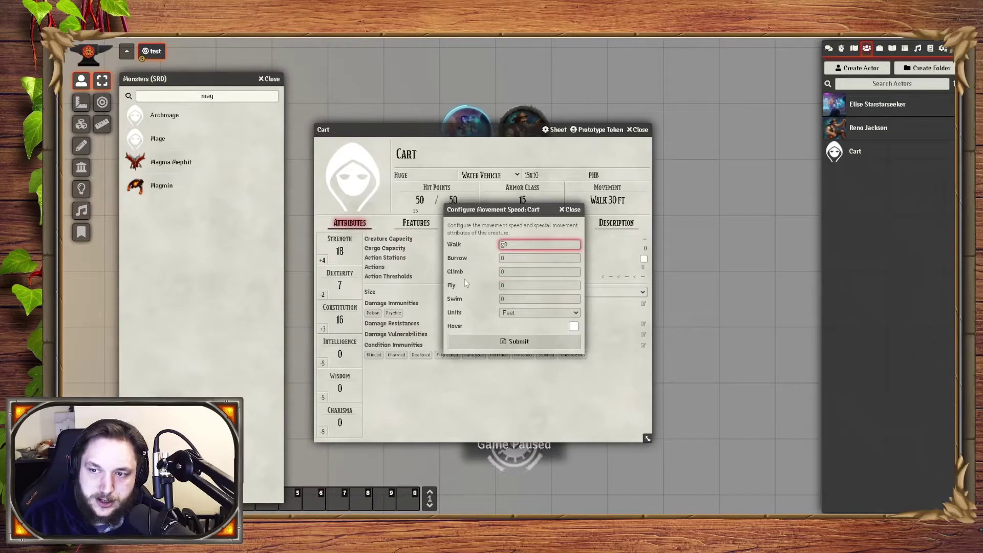
pyautogui.write('120')
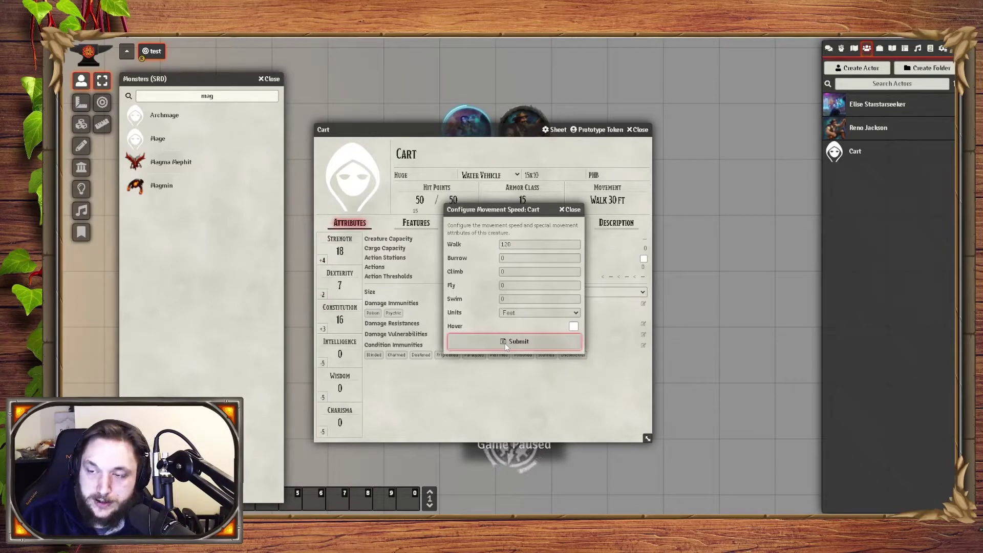
pyautogui.doubleClick(506, 244)
pyautogui.write('60')
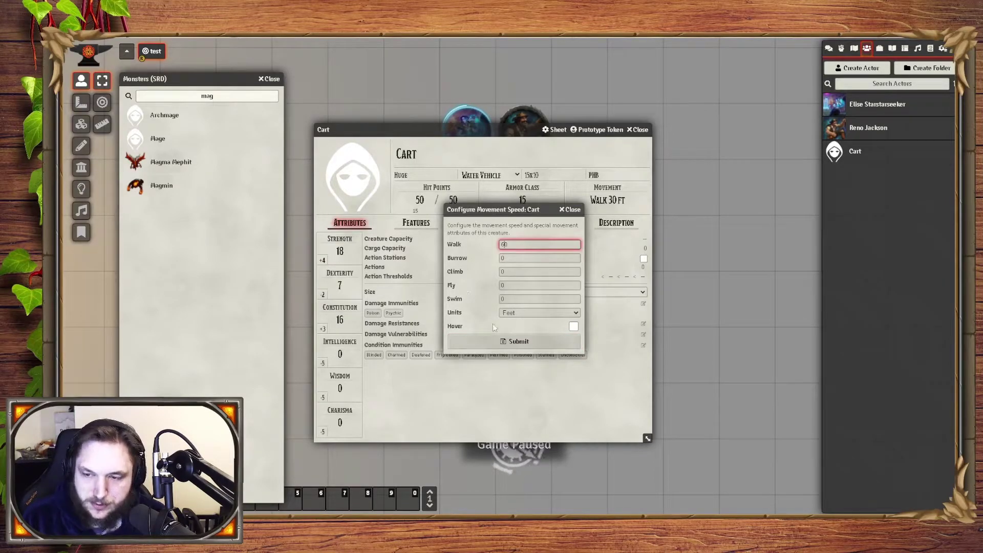
pyautogui.click(514, 340)
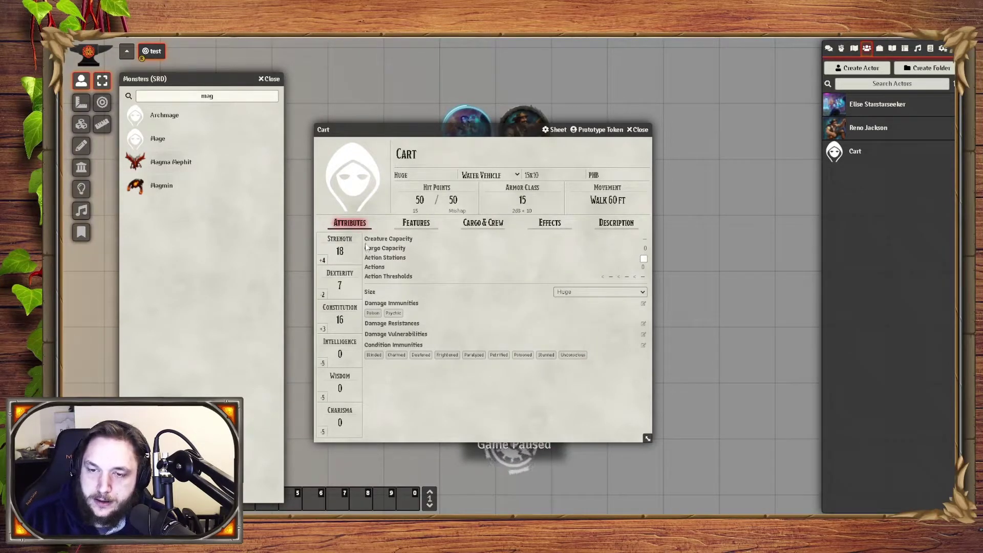
pyautogui.click(643, 239)
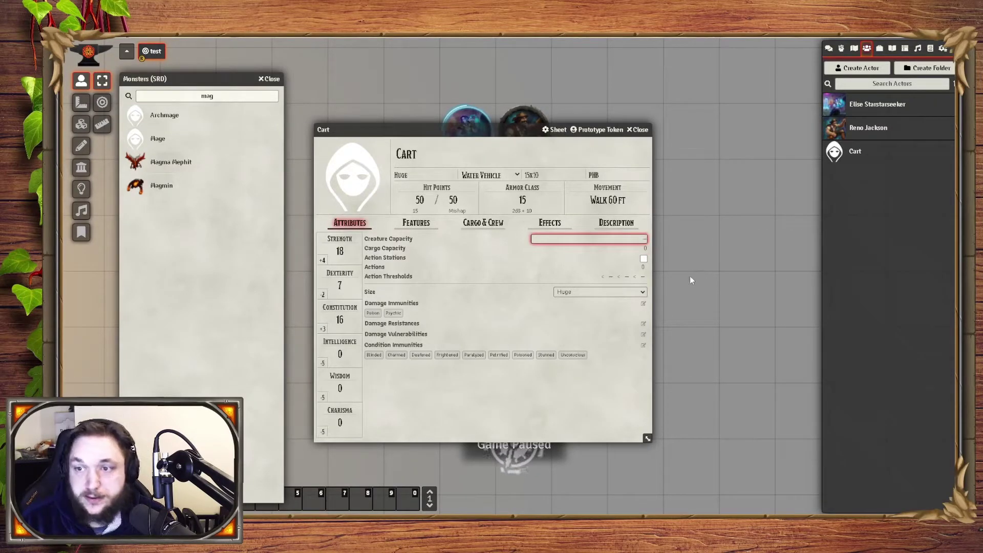
# Step: Enter creature capacity 6 and cargo capacity 5000, keep size Huge, and view the Features tab
pyautogui.write('6')
pyautogui.press('Return')
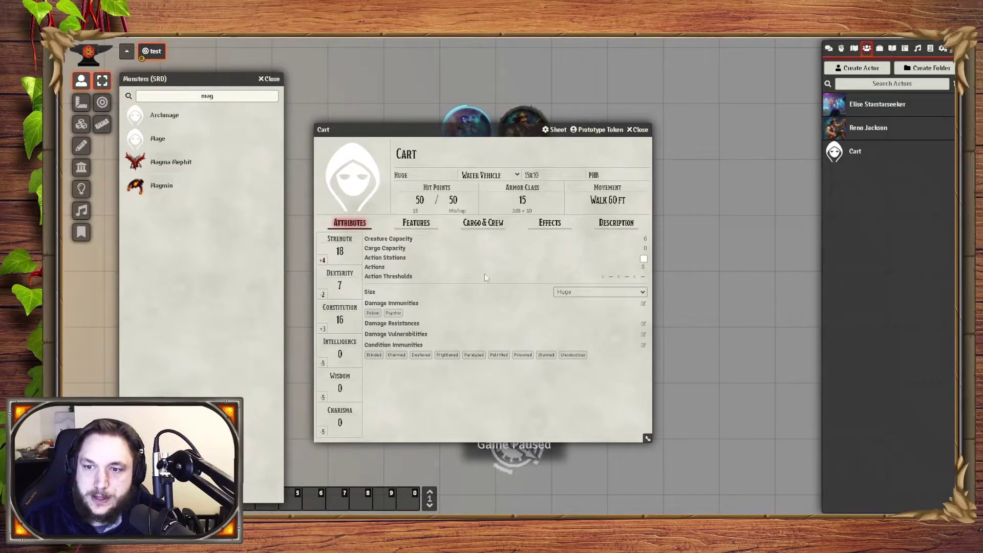
pyautogui.click(638, 248)
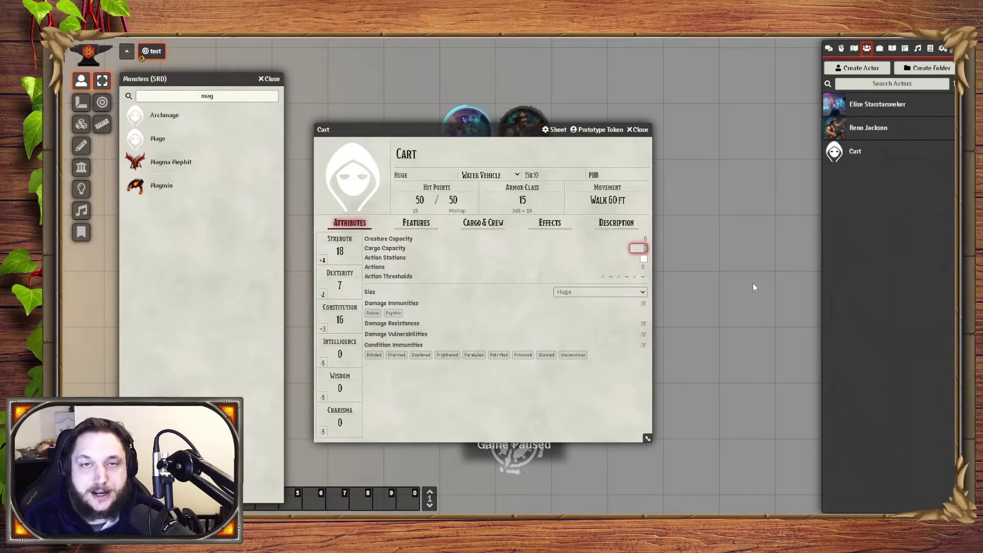
pyautogui.write('5000')
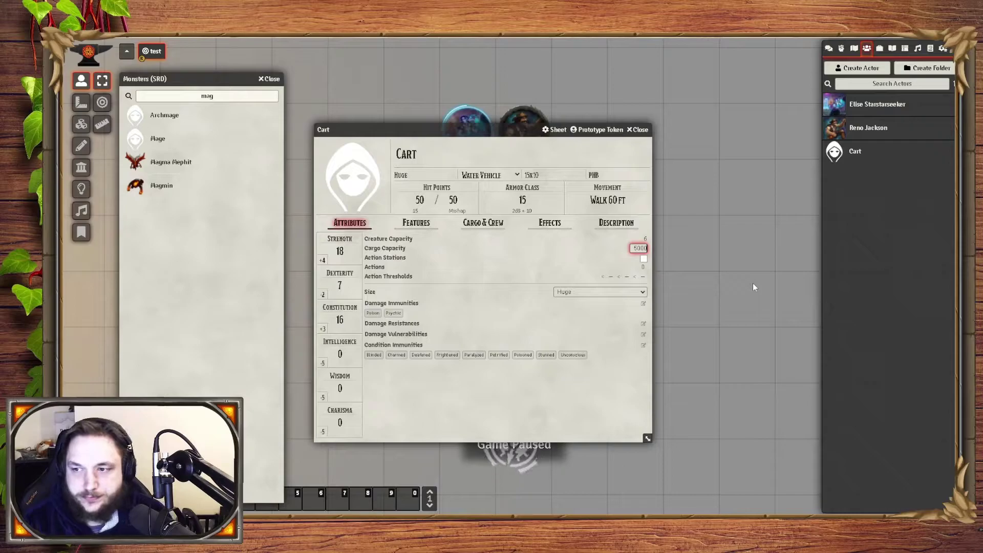
pyautogui.click(562, 414)
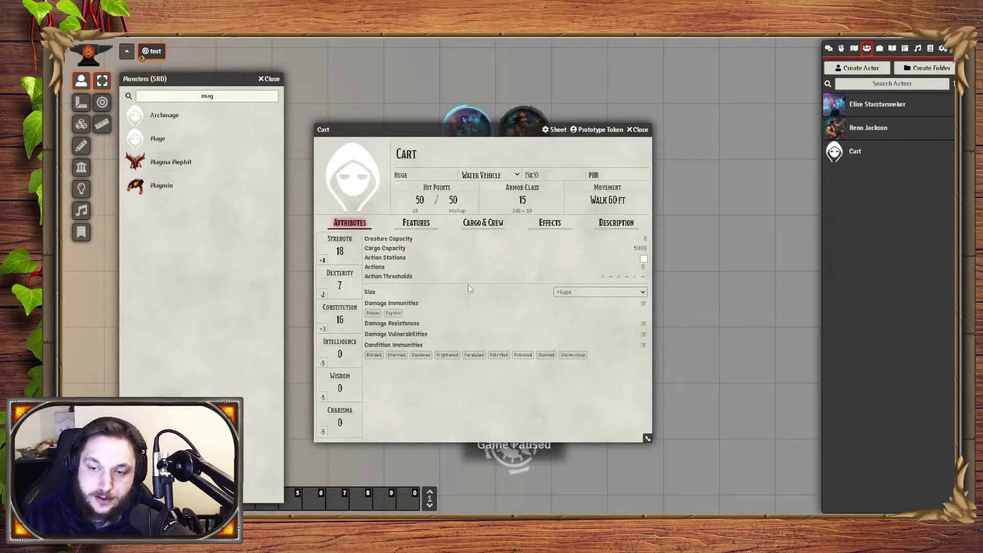
pyautogui.click(574, 293)
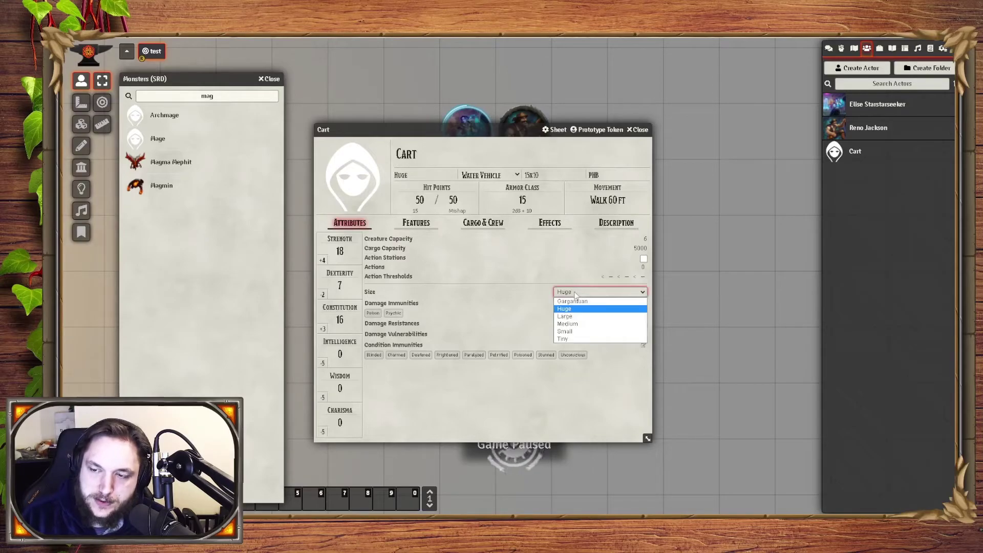
pyautogui.click(475, 281)
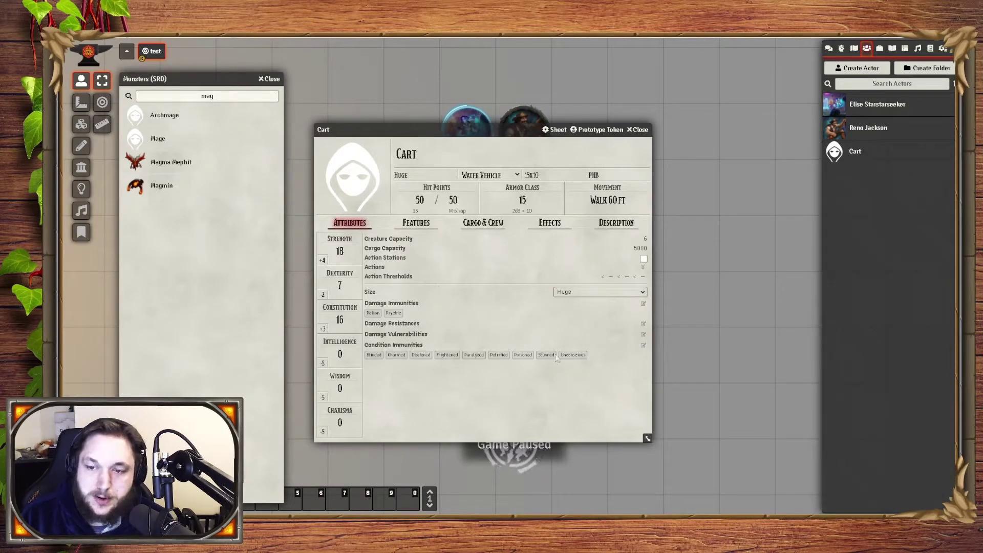
pyautogui.click(424, 225)
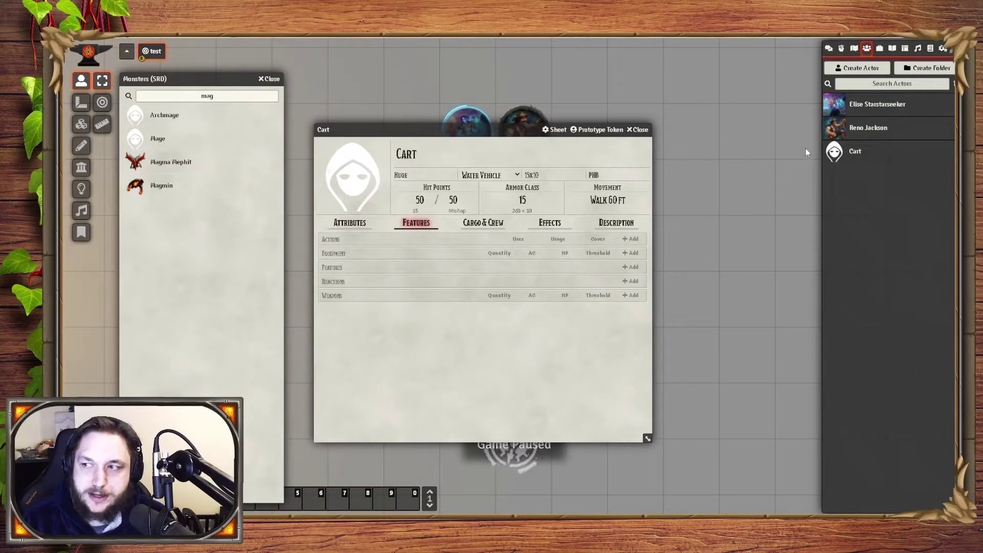
# Step: Copy the other character's Morningstar onto the Cart as a weapon and add a new action
pyautogui.click(888, 127)
pyautogui.moveTo(405, 109); pyautogui.dragTo(99, 101)
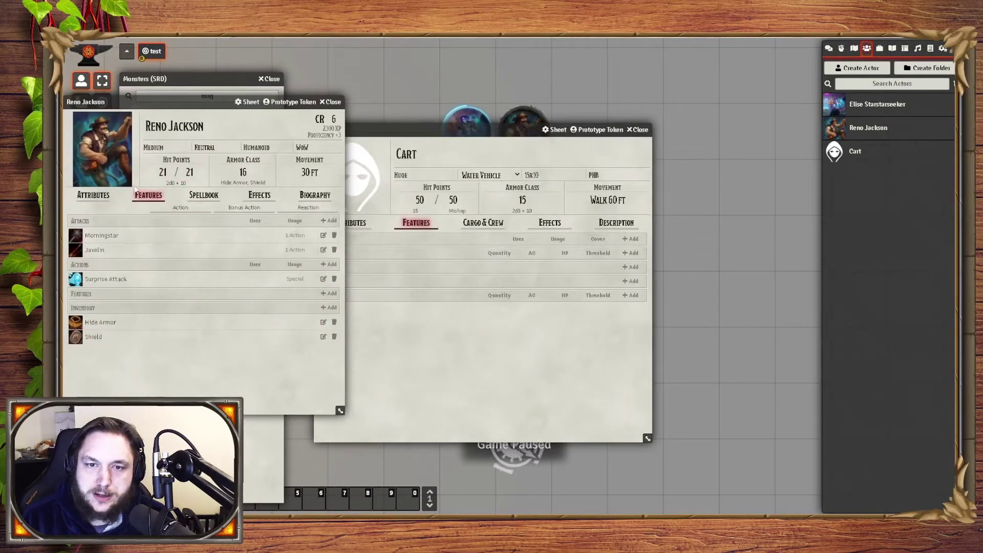
pyautogui.moveTo(98, 235); pyautogui.dragTo(445, 387)
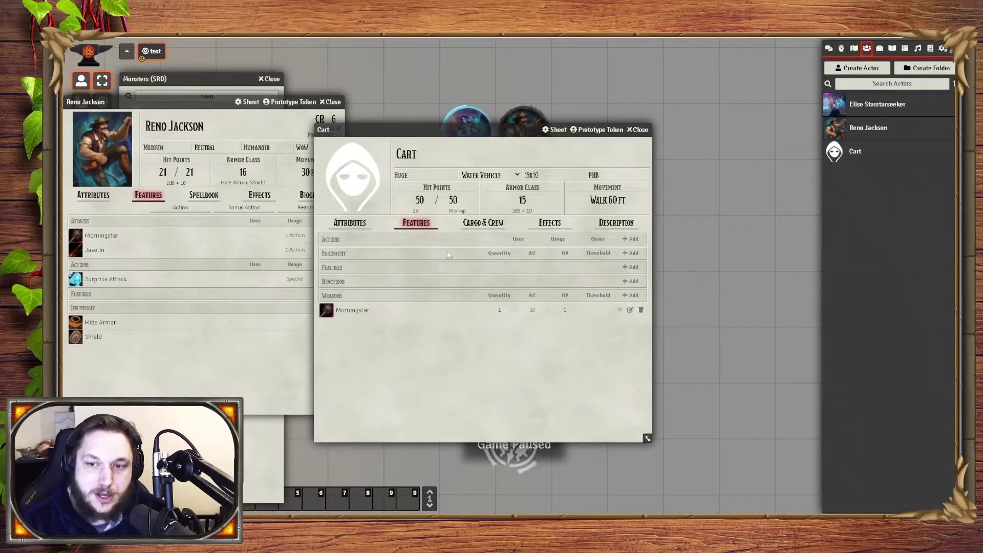
pyautogui.click(633, 239)
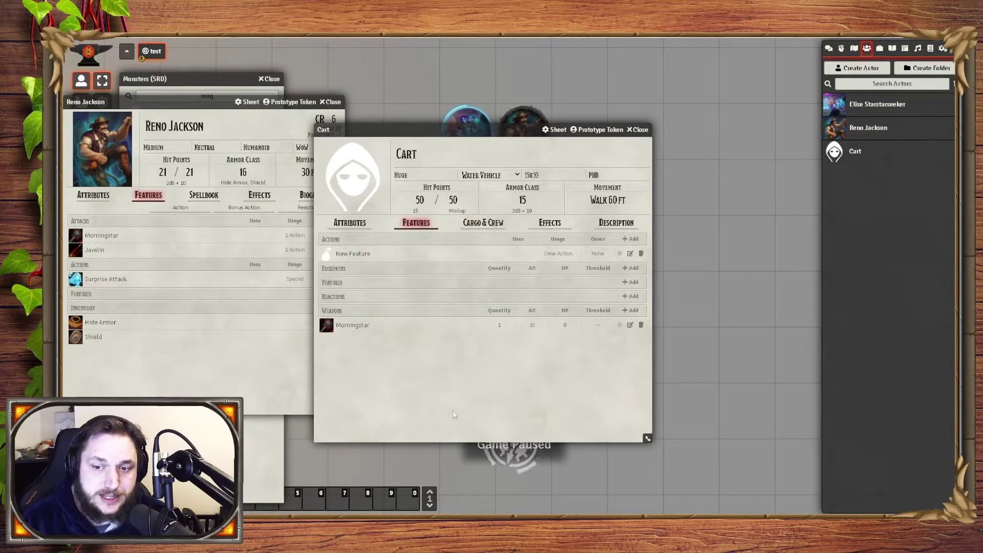
pyautogui.click(482, 223)
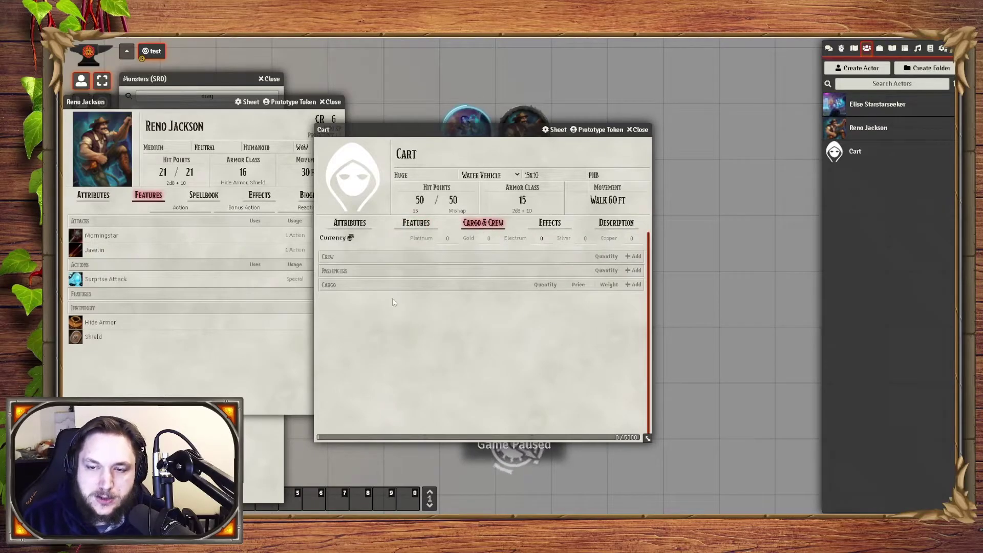
# Step: Cancel the actor transformation and drag the Greatsword from Items into the Cart's cargo
pyautogui.moveTo(850, 127); pyautogui.dragTo(432, 303)
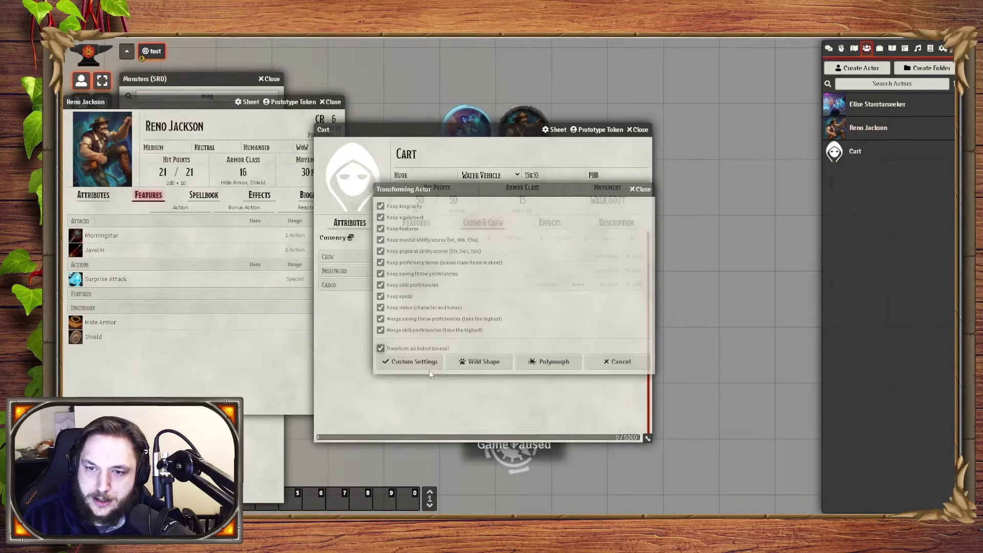
pyautogui.click(618, 362)
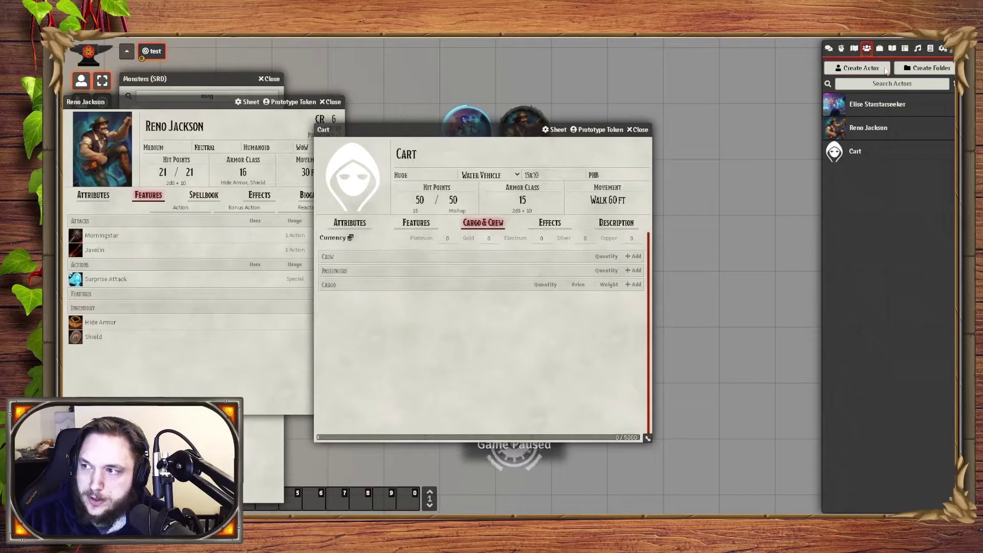
pyautogui.click(879, 48)
pyautogui.moveTo(874, 106); pyautogui.dragTo(356, 334)
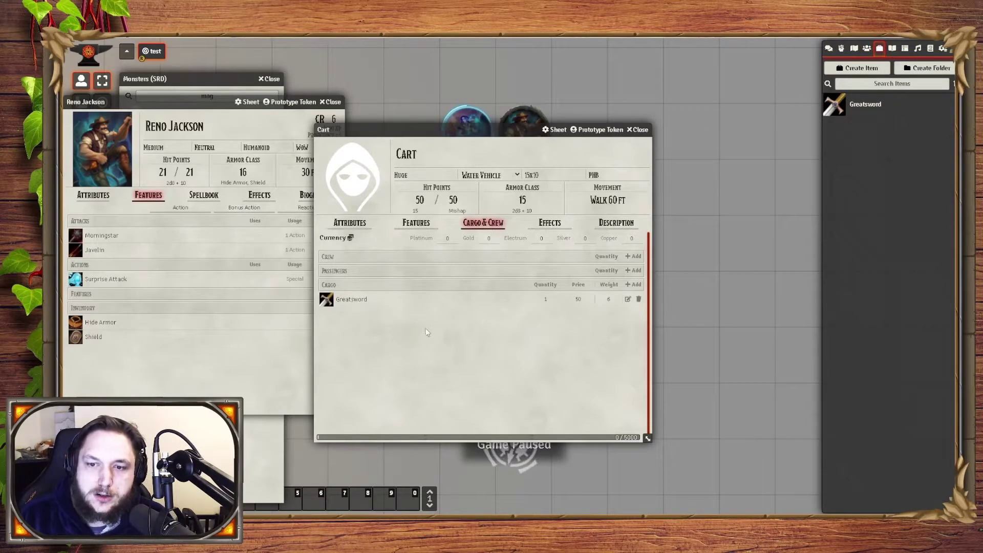
# Step: Add a named pilot to the crew and a named passenger to the passengers
pyautogui.click(634, 256)
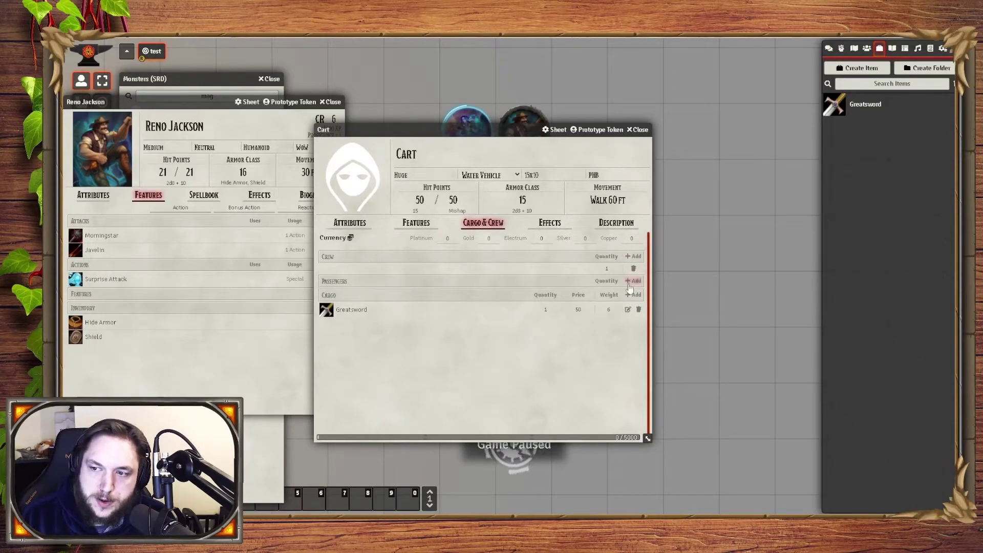
pyautogui.click(385, 266)
pyautogui.write('Tony t')
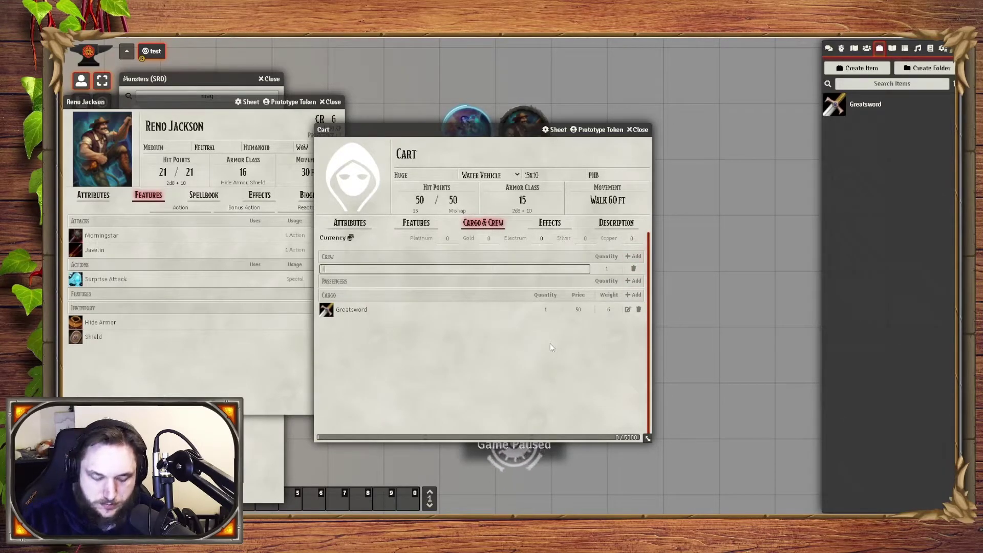
pyautogui.write('he Pilot')
pyautogui.click(439, 364)
pyautogui.click(633, 280)
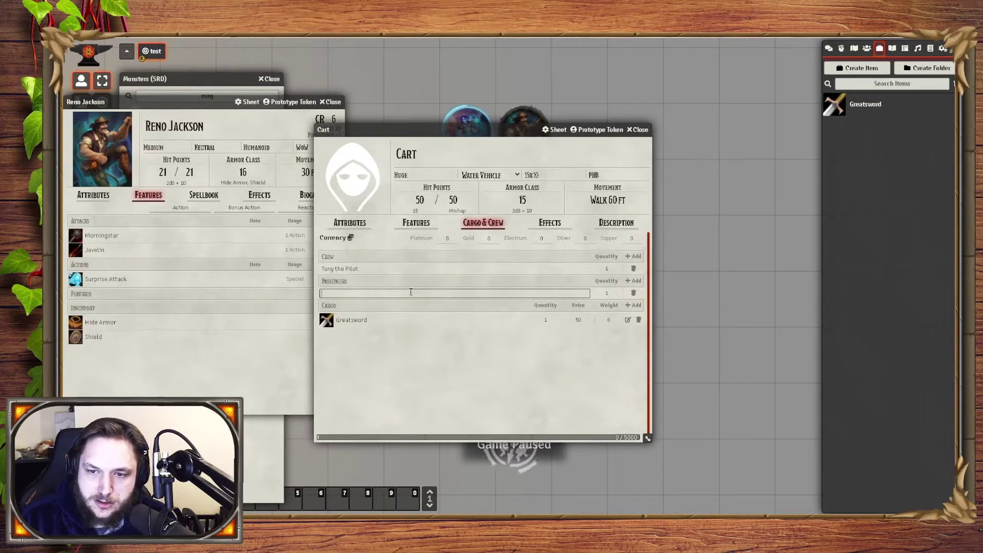
pyautogui.write('Sus')
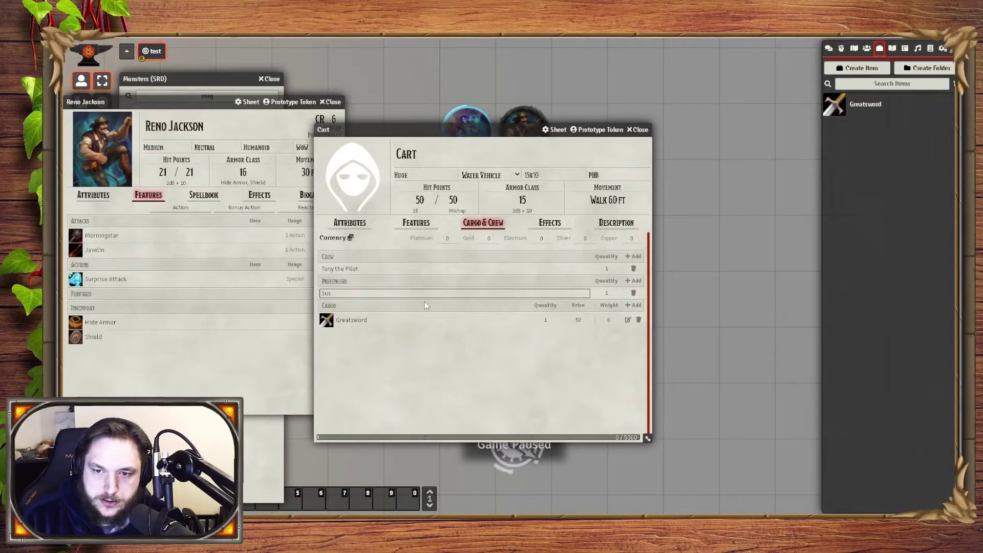
pyautogui.write('ie the Passenger')
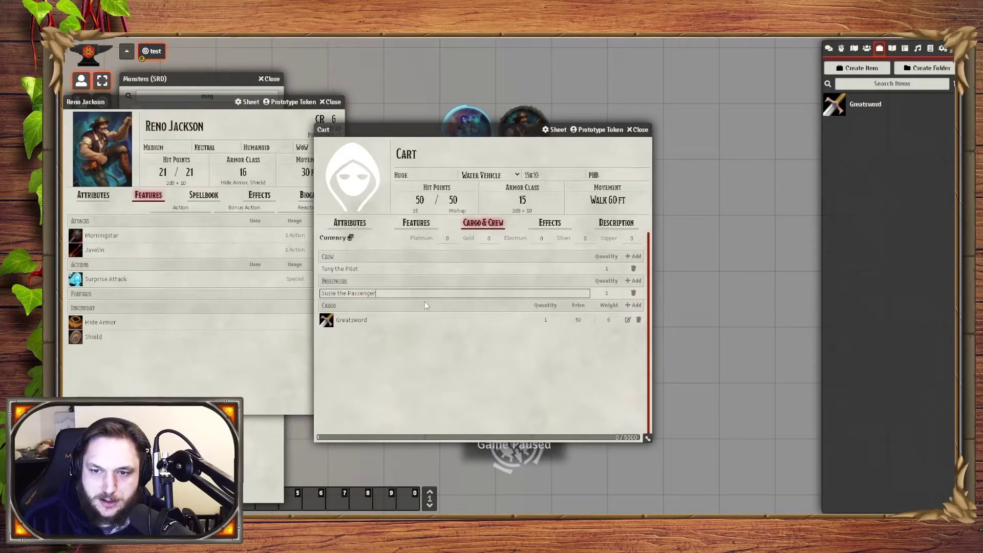
pyautogui.press('Return')
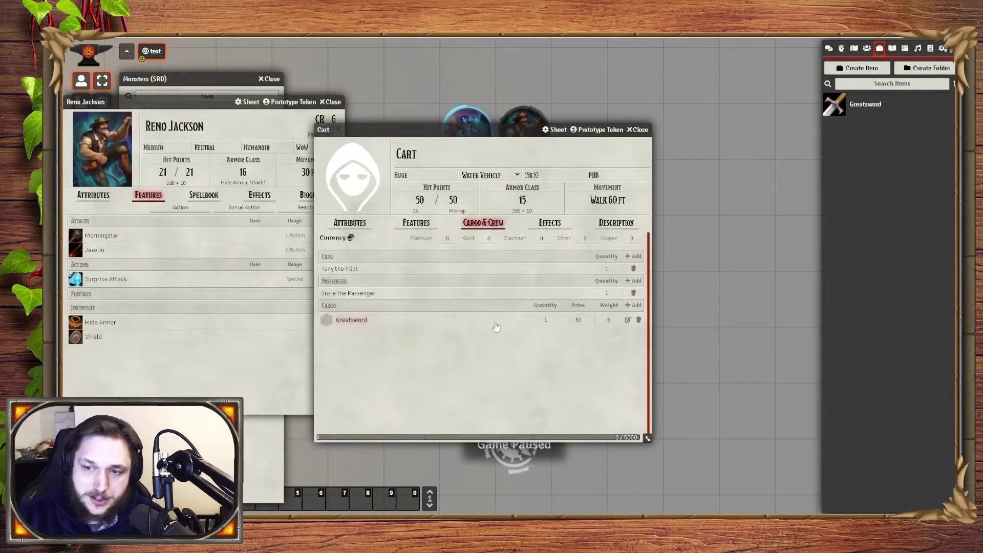
# Step: Add the Shield to the Cart's cargo, then place a test Cart token on the map and delete it
pyautogui.moveTo(93, 336); pyautogui.dragTo(430, 339)
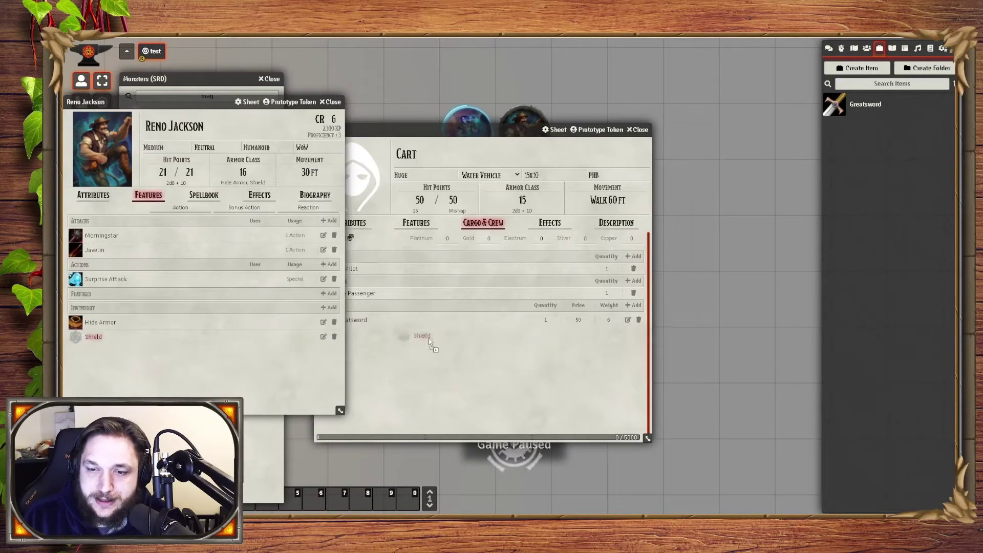
pyautogui.click(415, 222)
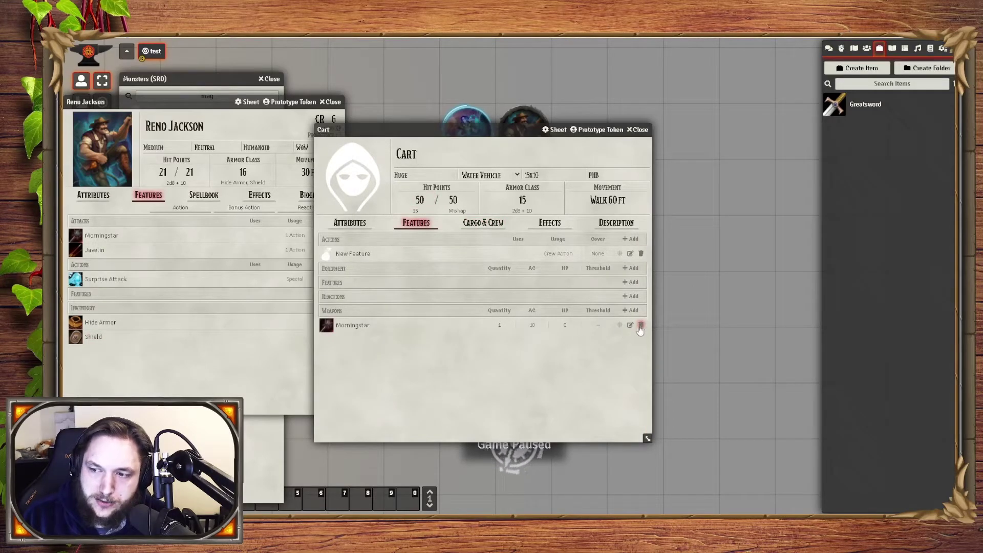
pyautogui.click(483, 223)
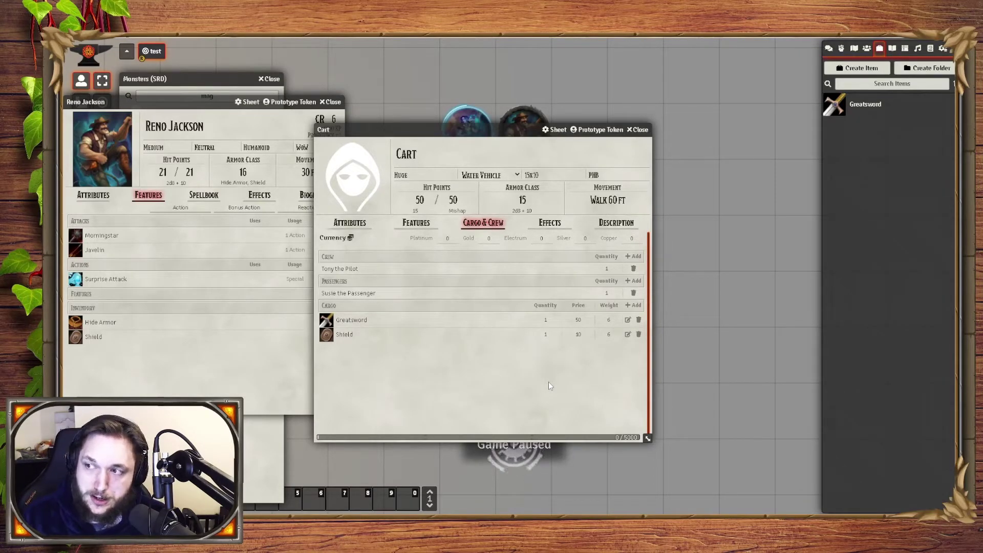
pyautogui.click(867, 48)
pyautogui.moveTo(854, 151); pyautogui.dragTo(744, 353)
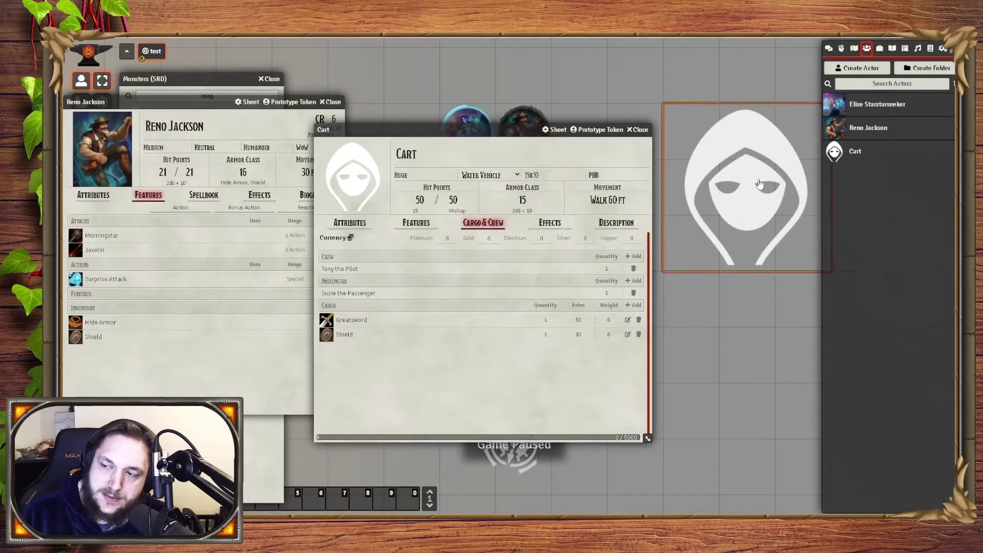
pyautogui.press('Delete')
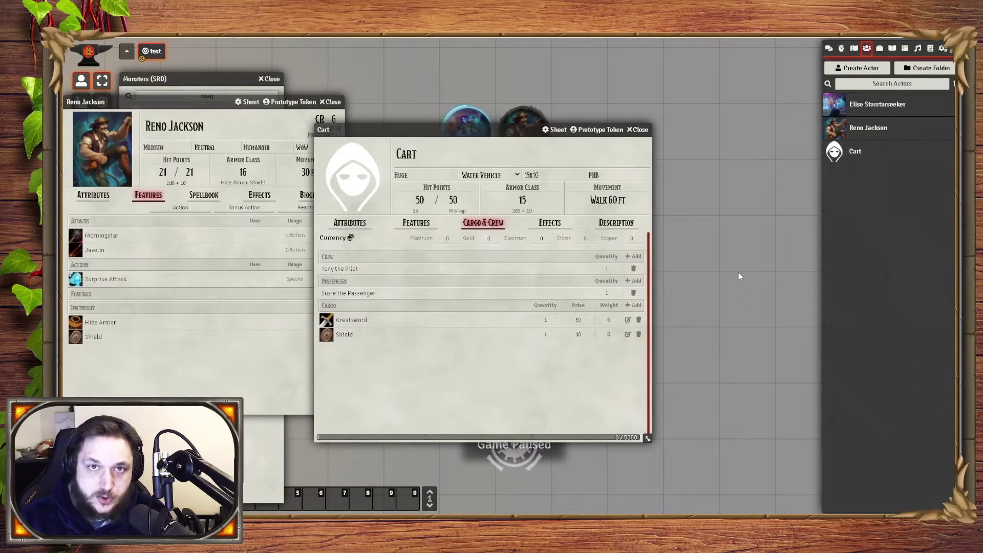
# Step: Write and save 'is a cart' on the Description tab, then bring up the Prototype Token settings
pyautogui.click(555, 225)
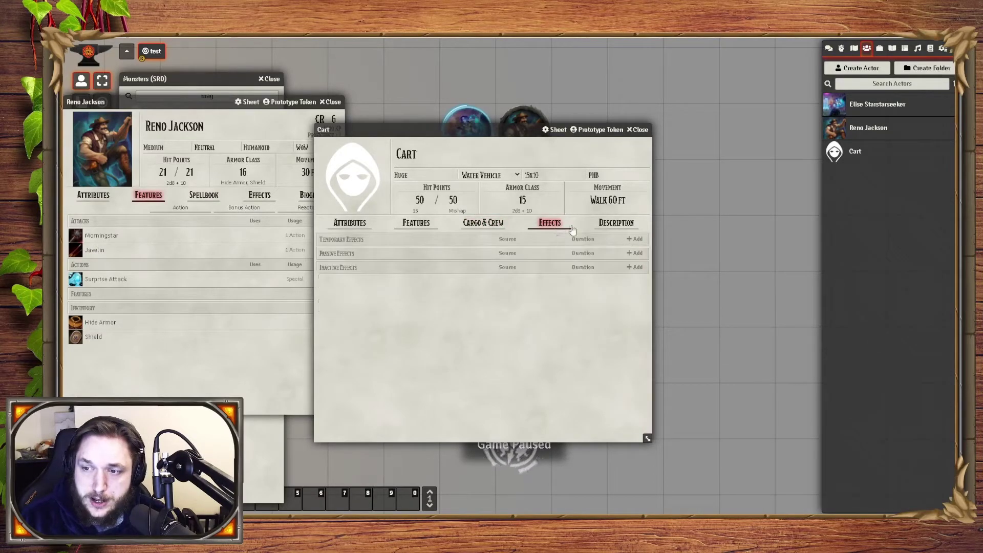
pyautogui.click(607, 224)
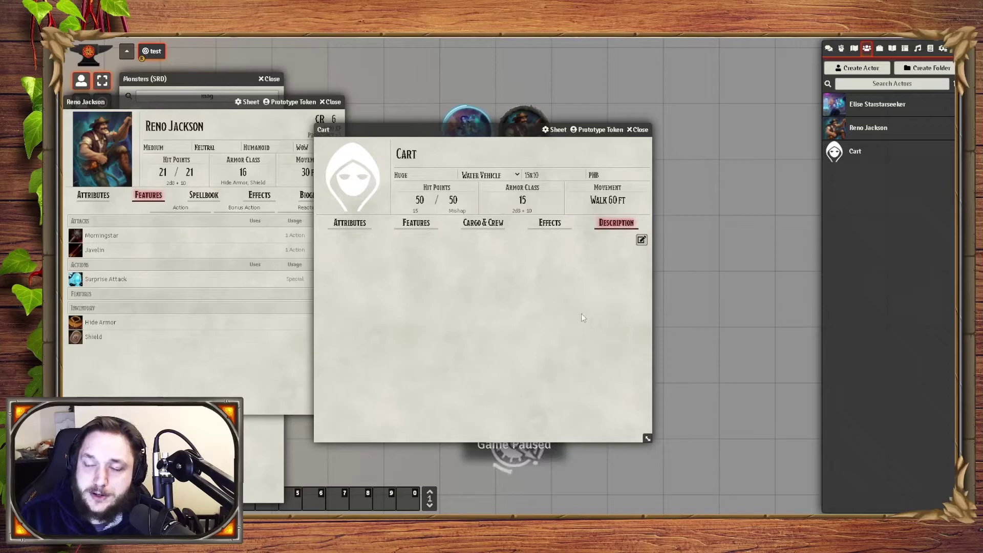
pyautogui.click(641, 244)
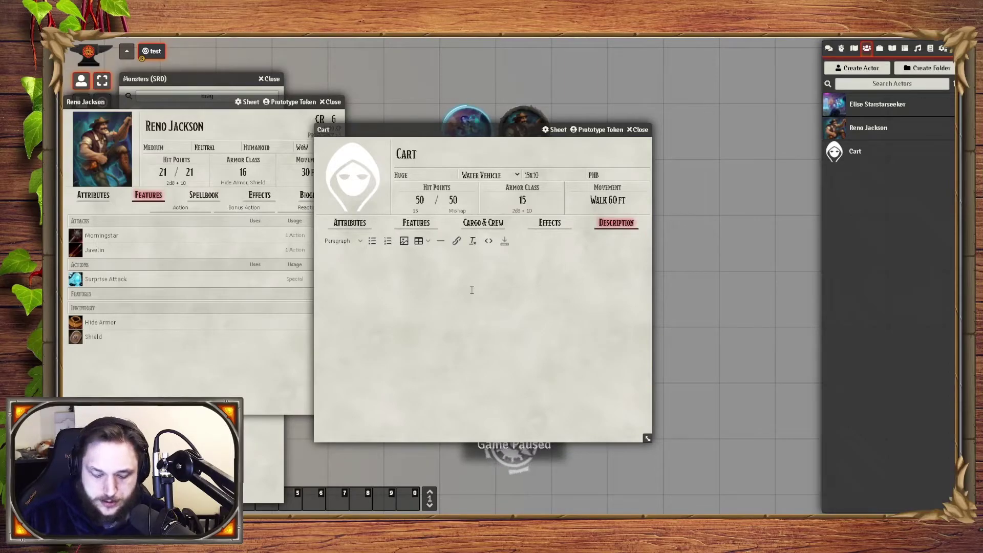
pyautogui.click(504, 241)
pyautogui.click(598, 129)
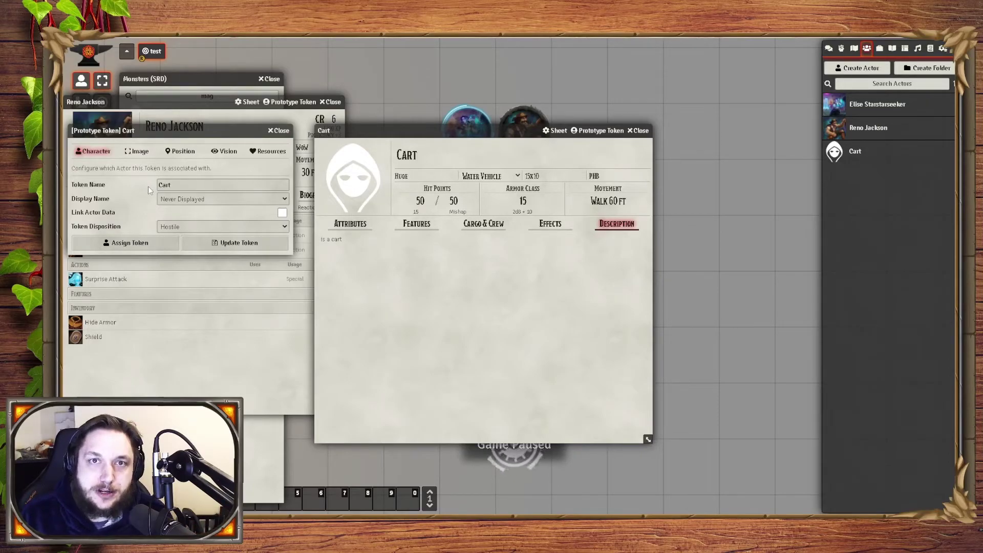
# Step: Change the Cart's size to Large on the Attributes tab
pyautogui.click(137, 151)
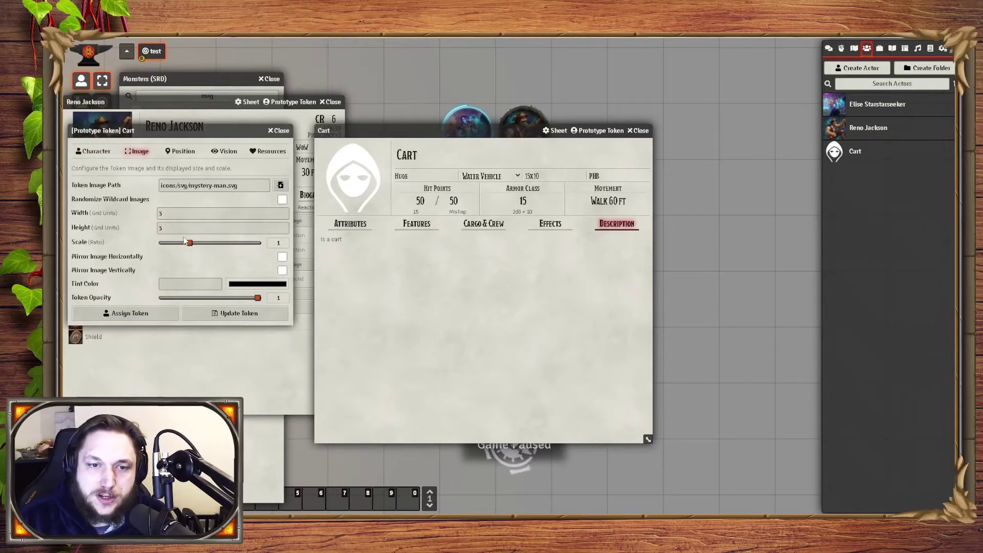
pyautogui.moveTo(180, 131); pyautogui.dragTo(200, 158)
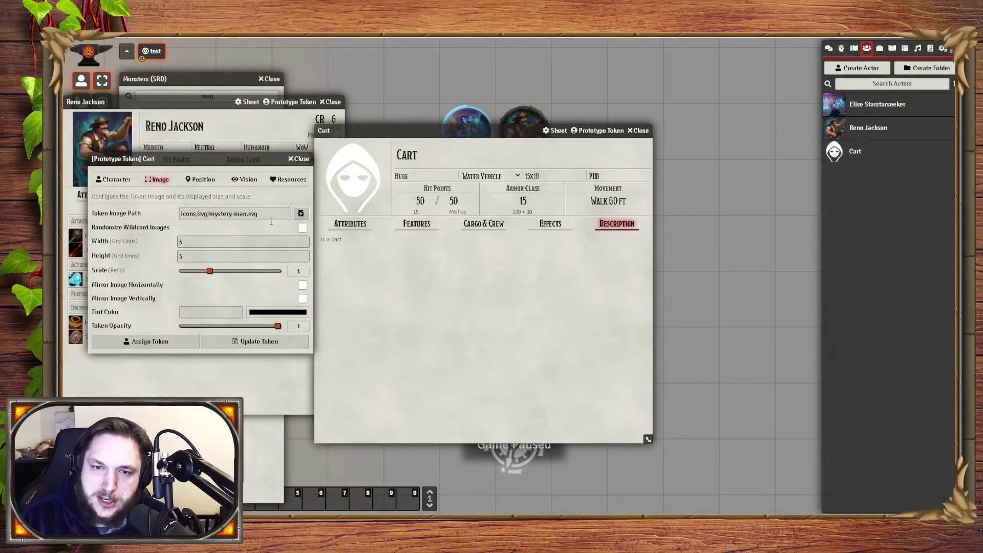
pyautogui.click(350, 223)
pyautogui.click(416, 225)
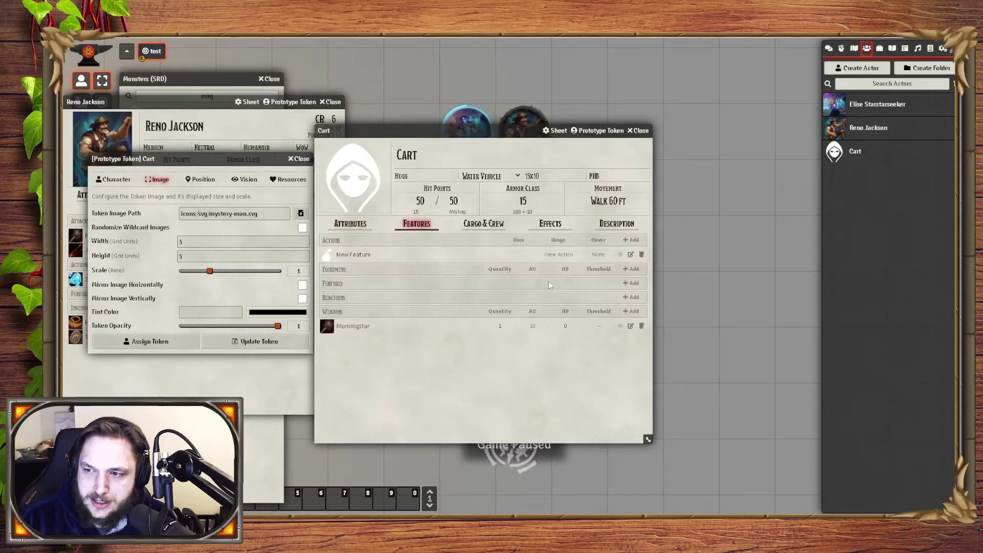
pyautogui.click(358, 225)
pyautogui.click(600, 292)
pyautogui.click(573, 324)
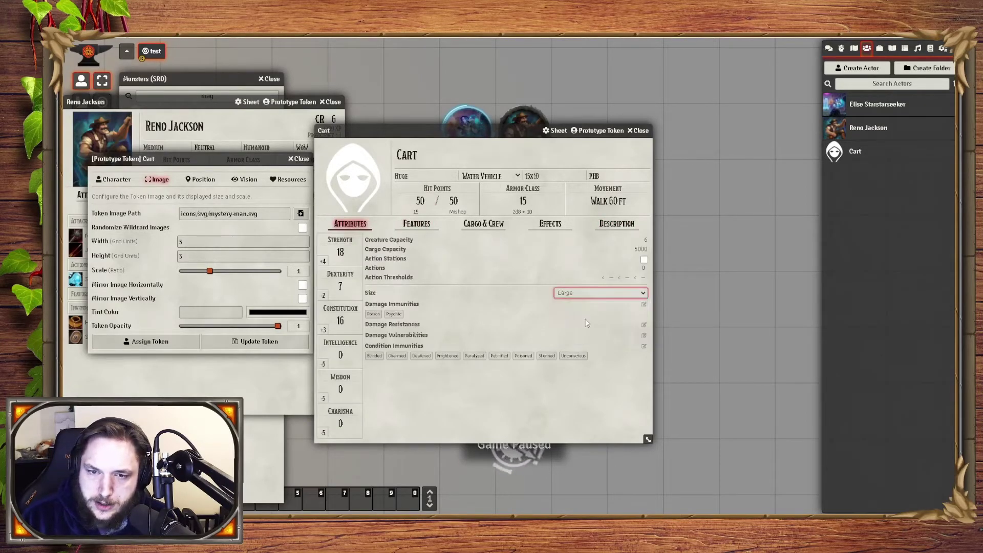
pyautogui.click(311, 272)
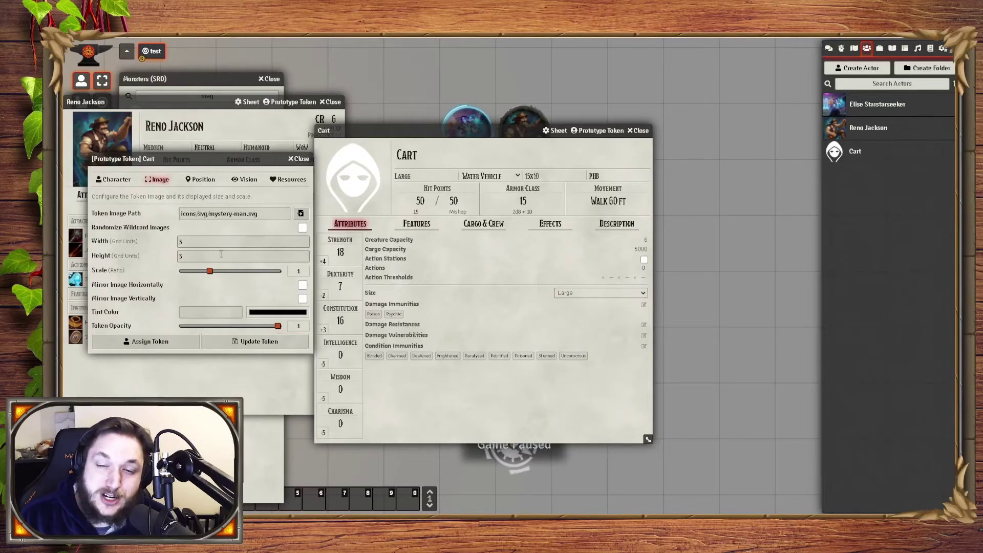
pyautogui.click(301, 159)
# Step: Set the prototype token's bars to display when Hovered by Owner, then drag a Cart token onto the map
pyautogui.click(598, 130)
pyautogui.click(136, 150)
pyautogui.moveTo(185, 137); pyautogui.dragTo(232, 164)
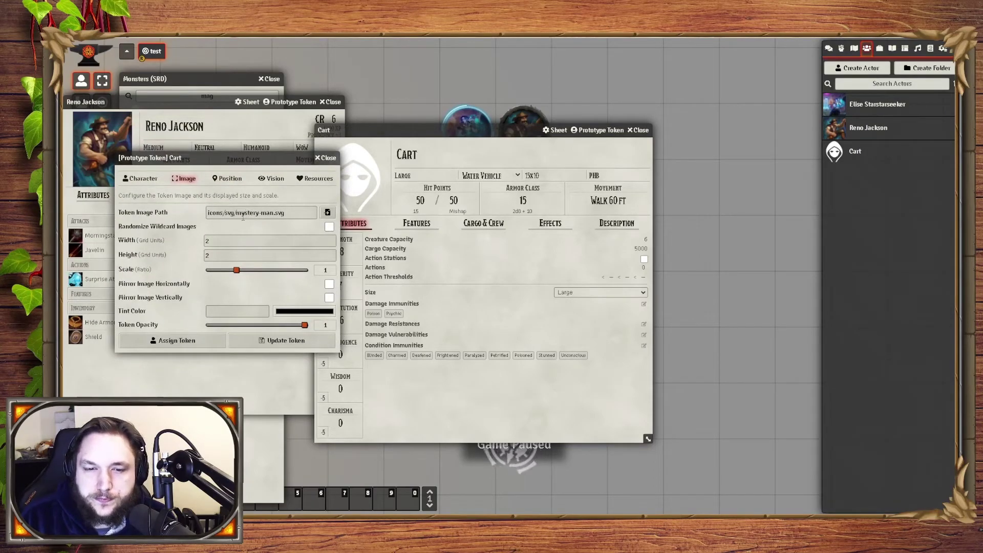
pyautogui.click(229, 181)
pyautogui.click(272, 178)
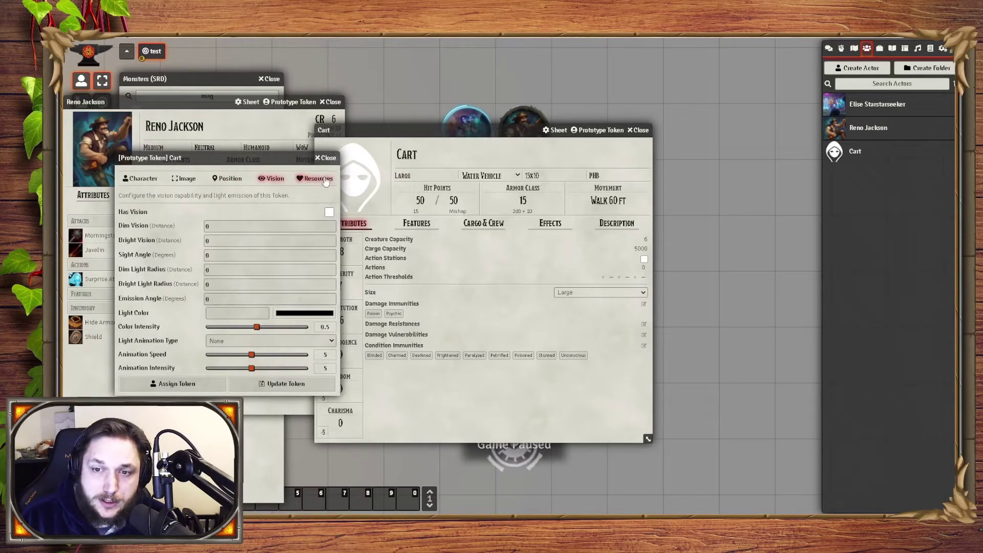
pyautogui.click(295, 178)
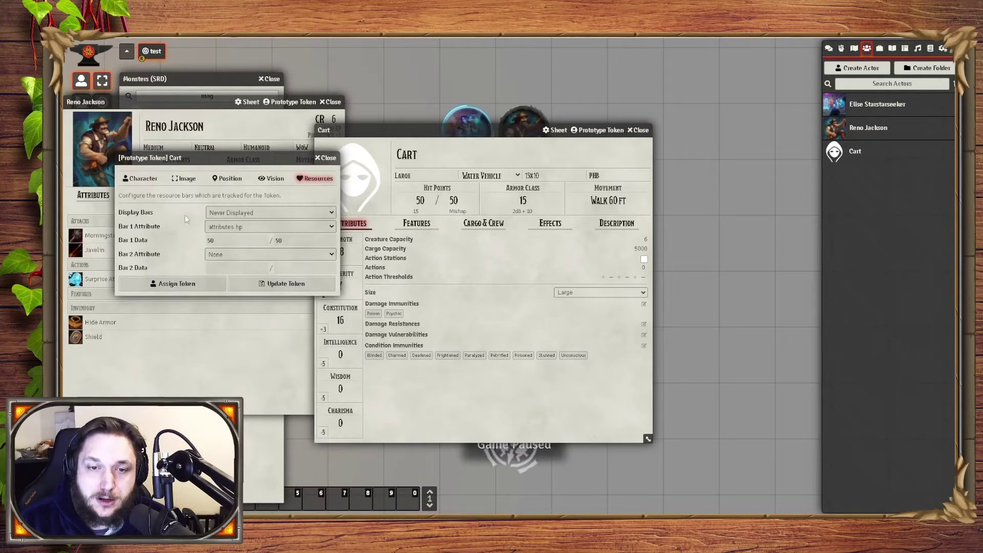
pyautogui.click(277, 214)
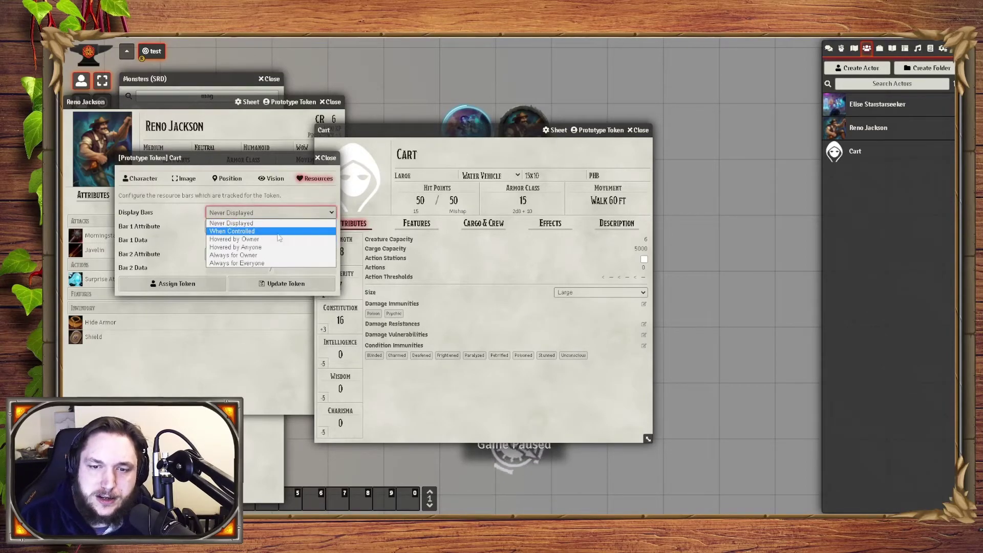
pyautogui.click(279, 239)
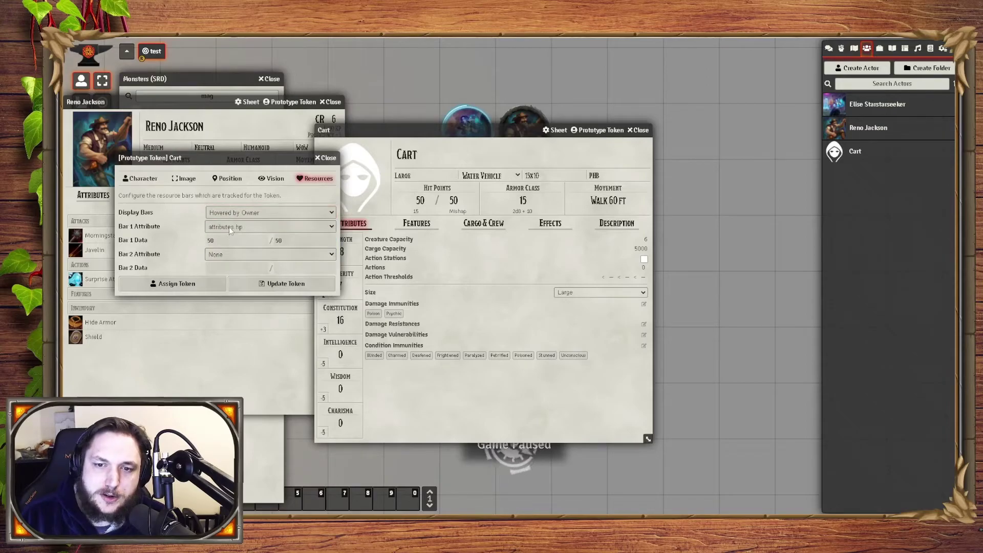
pyautogui.click(280, 284)
pyautogui.click(638, 130)
pyautogui.moveTo(870, 153); pyautogui.dragTo(718, 192)
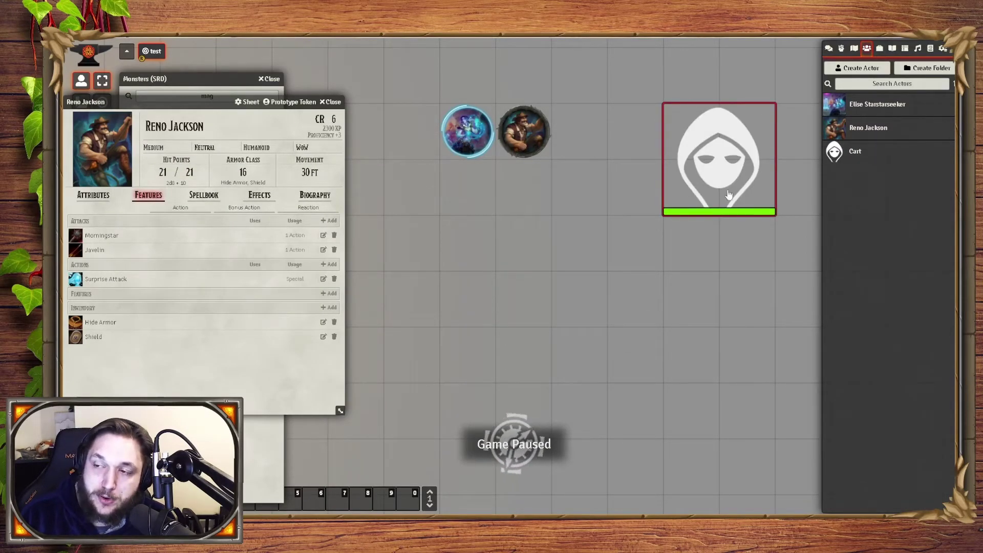
# Step: Delete the Cart token, close Reno Jackson's sheet and the Monsters (SRD) compendium, then reopen Cart's sheet
pyautogui.click(728, 187)
pyautogui.press('Delete')
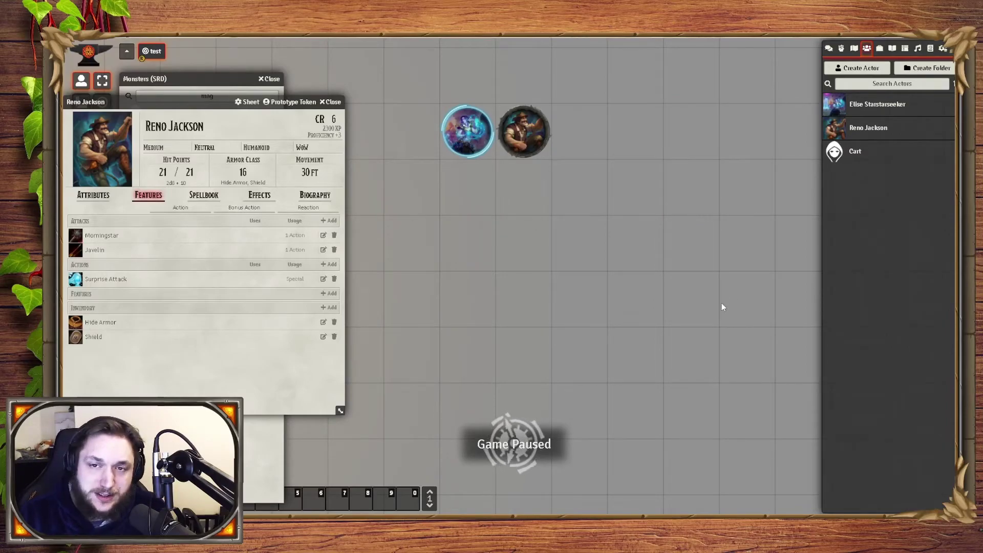
pyautogui.click(327, 101)
pyautogui.press('Escape')
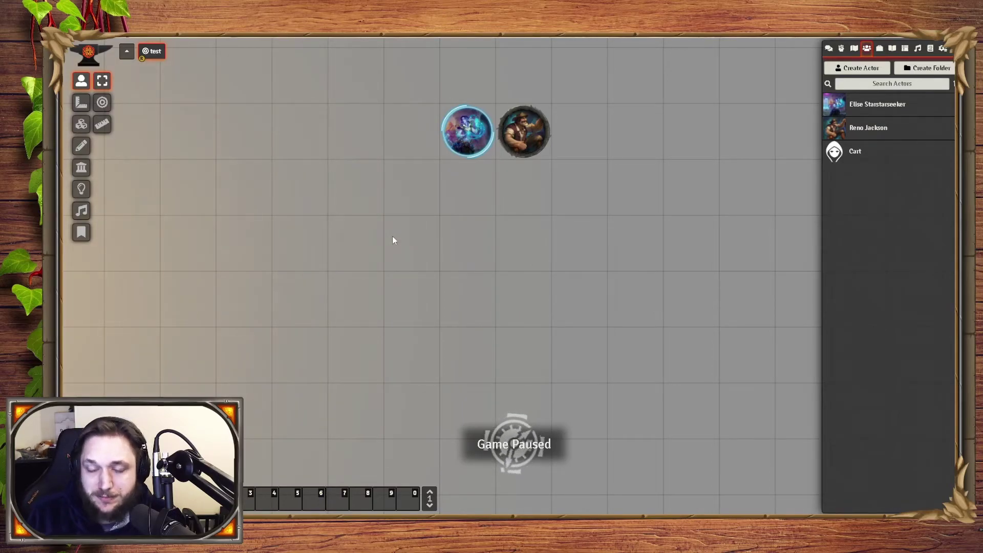
pyautogui.click(853, 151)
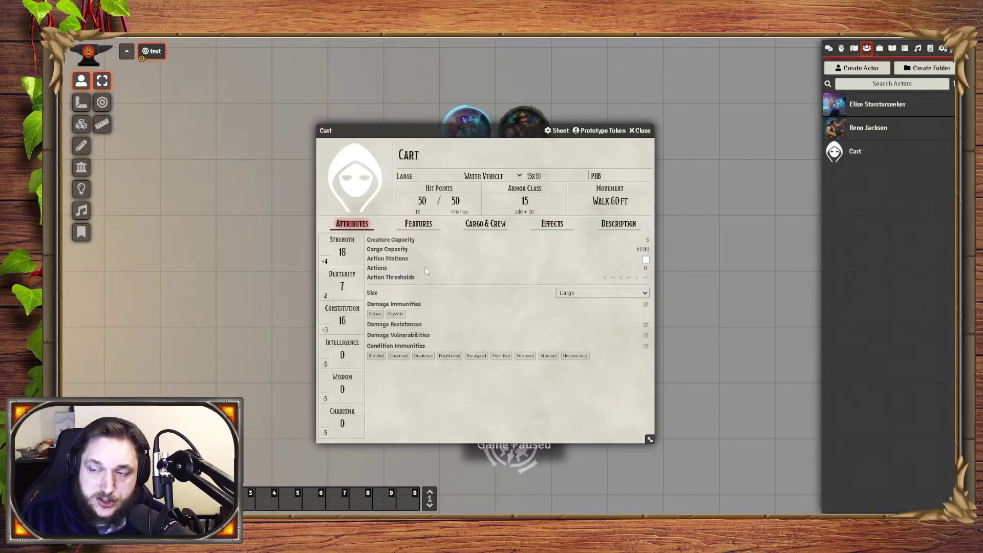
# Step: Look through the Cart's Features, Cargo and Crew, Effects and Description tabs
pyautogui.click(419, 223)
pyautogui.click(485, 224)
pyautogui.click(552, 224)
pyautogui.click(619, 224)
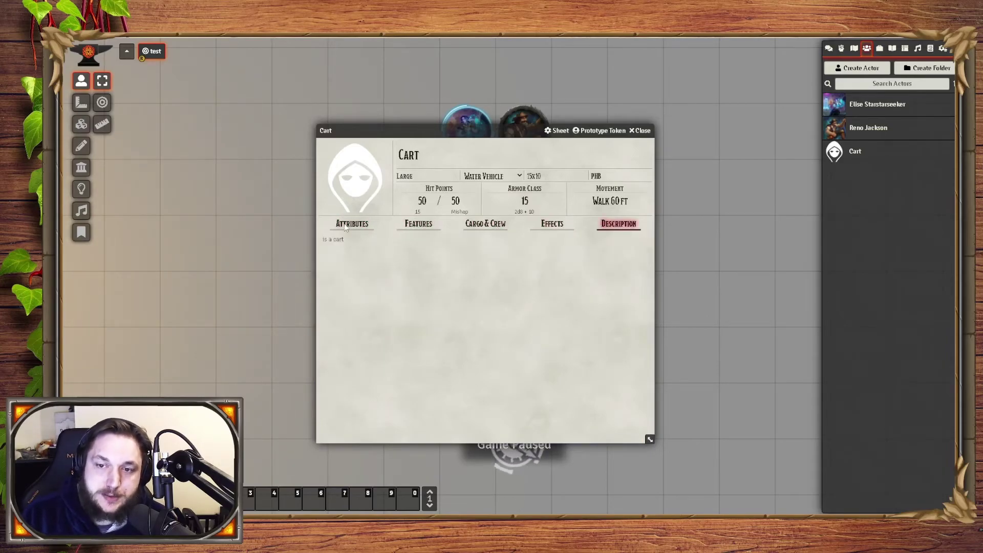
# Step: Set the Cart's portrait to Warforged Horse.png, found by filtering images for 'horse'
pyautogui.click(355, 179)
pyautogui.click(328, 219)
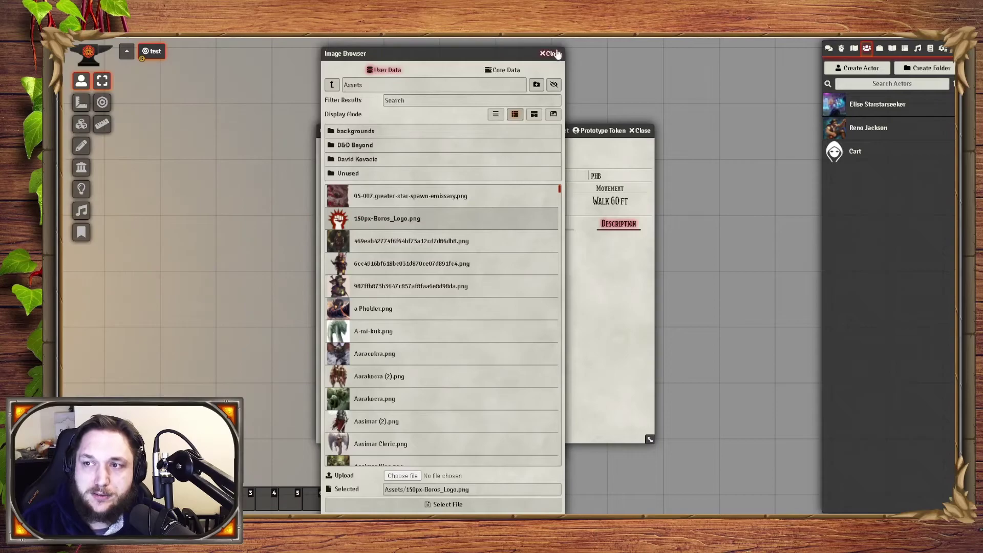
pyautogui.click(555, 54)
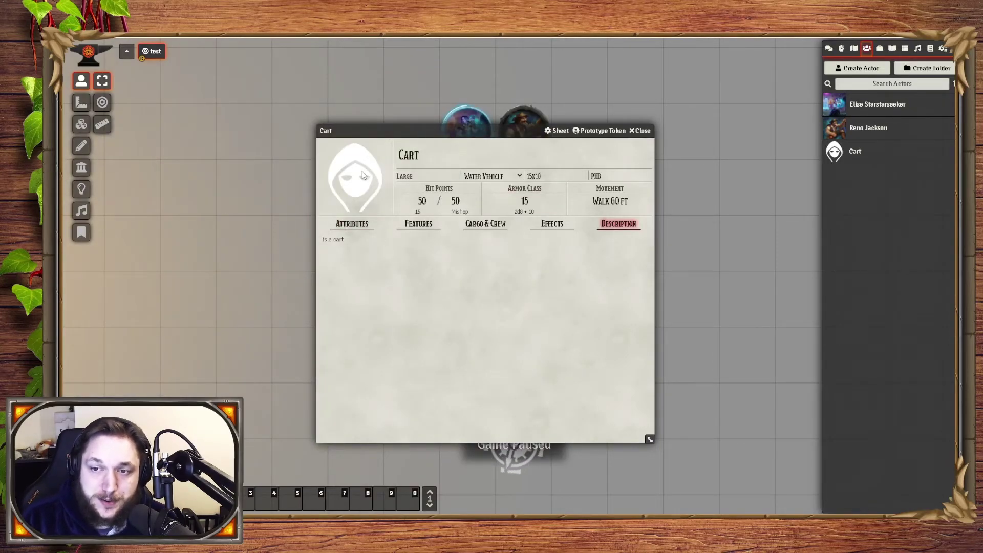
pyautogui.click(361, 193)
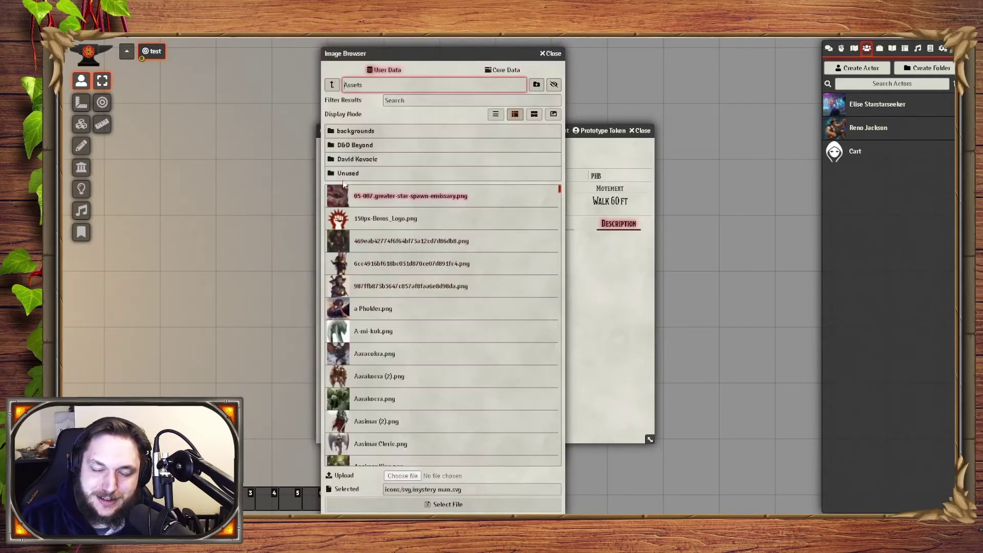
pyautogui.write('horse')
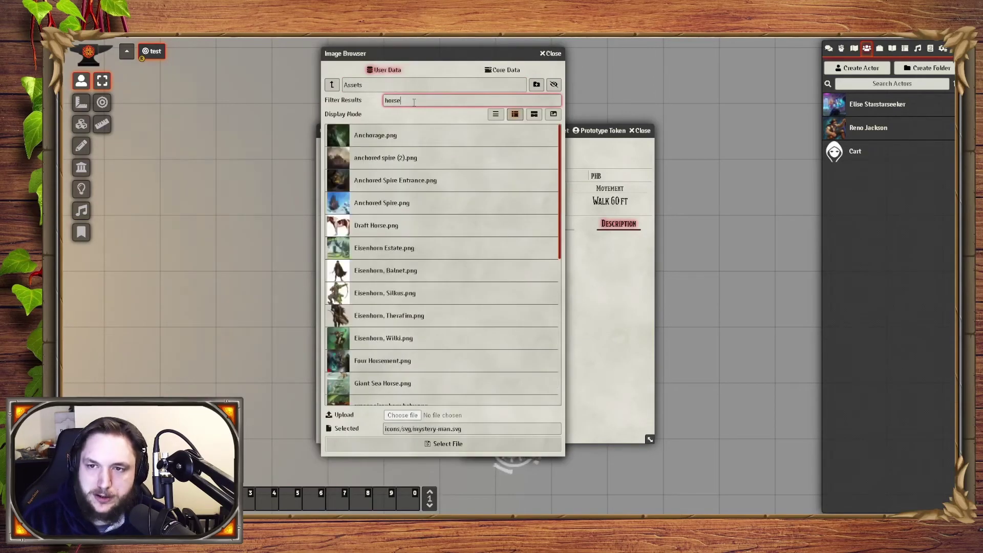
pyautogui.click(389, 338)
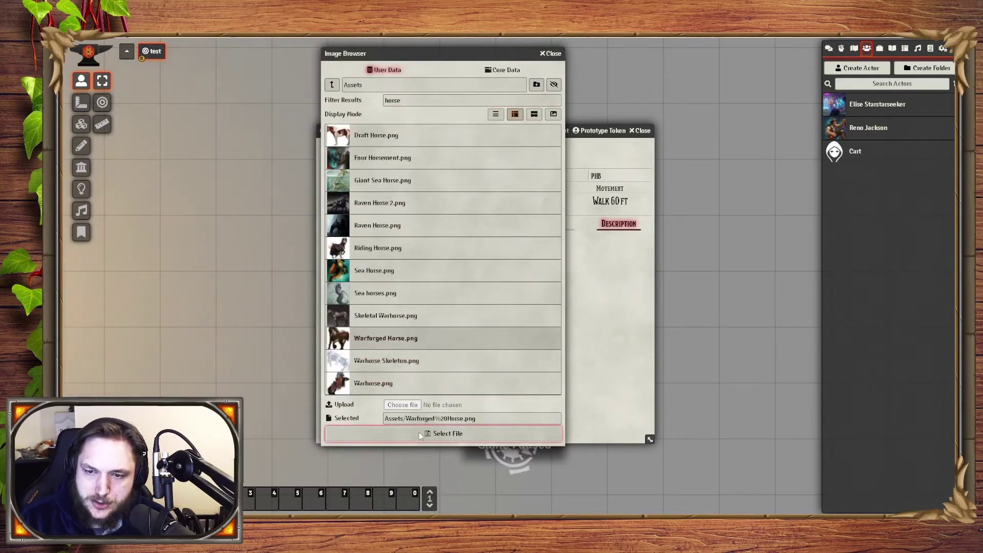
pyautogui.click(444, 433)
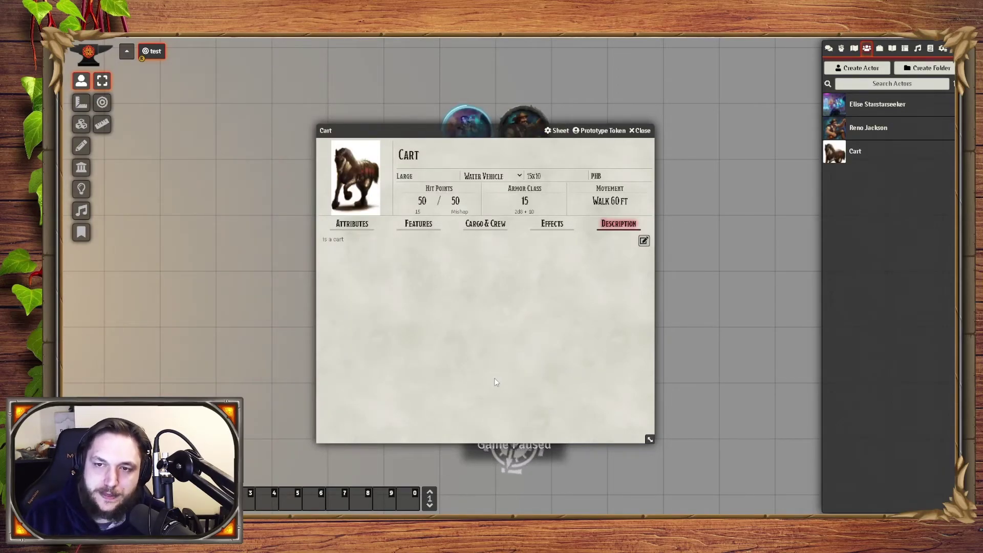
# Step: Drag a Cart token from the Actors list onto the map and close the sheet
pyautogui.click(352, 223)
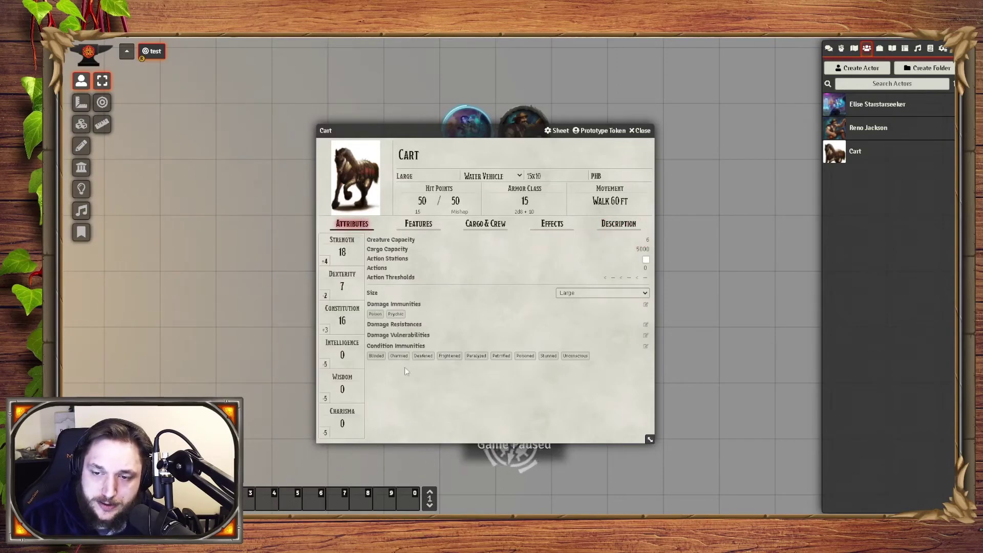
pyautogui.moveTo(920, 145); pyautogui.dragTo(725, 263)
pyautogui.click(640, 131)
# Step: Open Reno Jackson's character sheet beside the chat log, centred over the map
pyautogui.rightClick(694, 203)
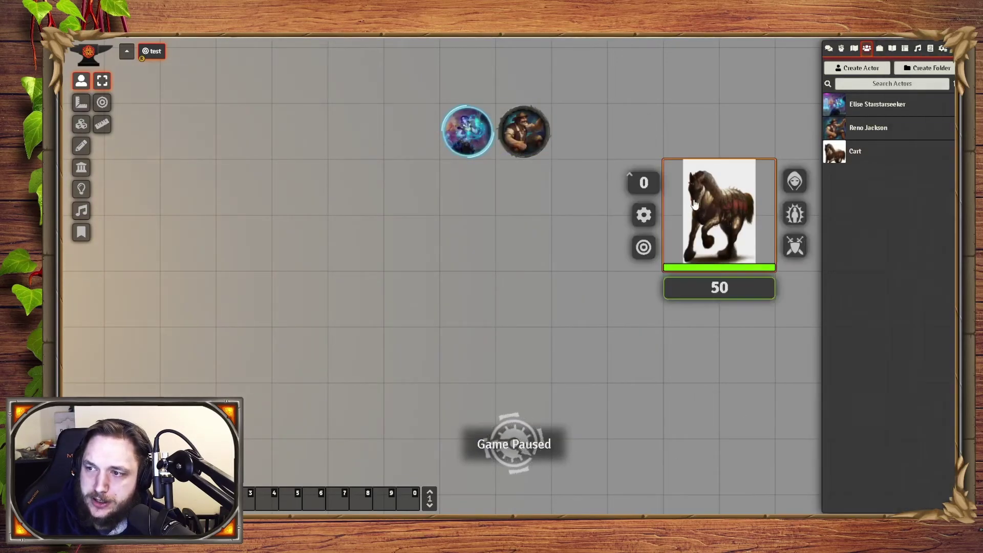
pyautogui.doubleClick(524, 131)
pyautogui.click(828, 48)
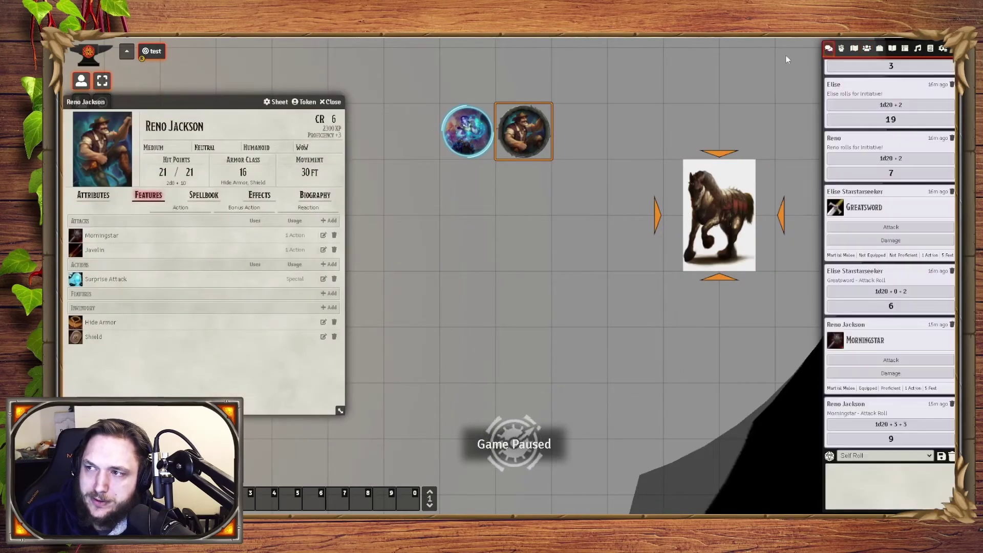
pyautogui.moveTo(182, 102); pyautogui.dragTo(382, 88)
# Step: Roll Reno's Morningstar attack with advantage for 11, then close his sheet and deselect
pyautogui.click(275, 222)
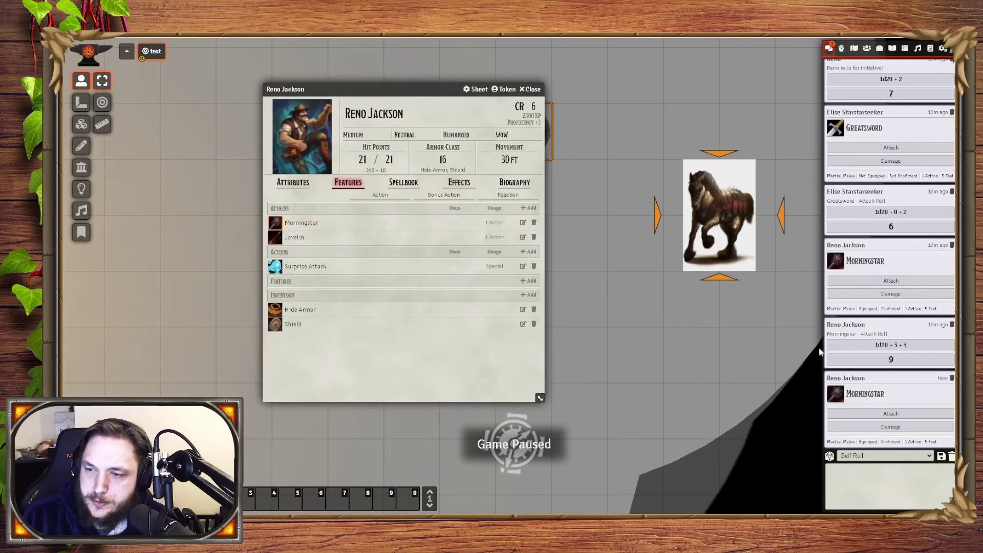
pyautogui.click(891, 413)
pyautogui.click(664, 446)
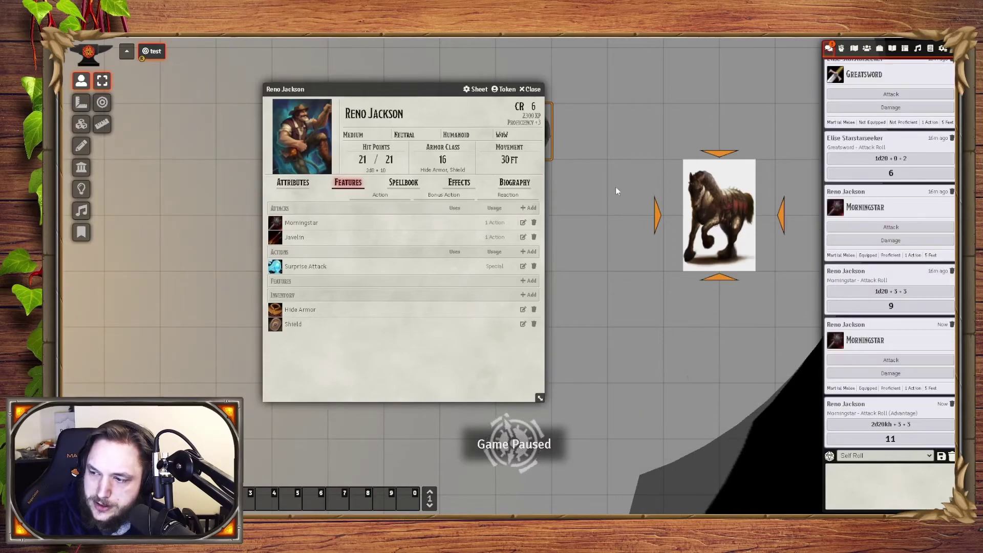
pyautogui.click(530, 89)
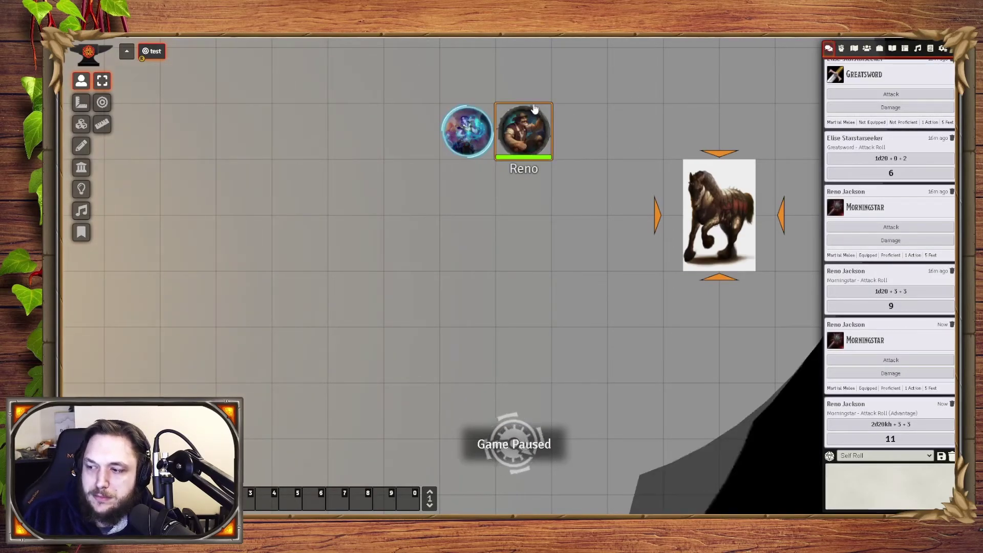
pyautogui.click(544, 323)
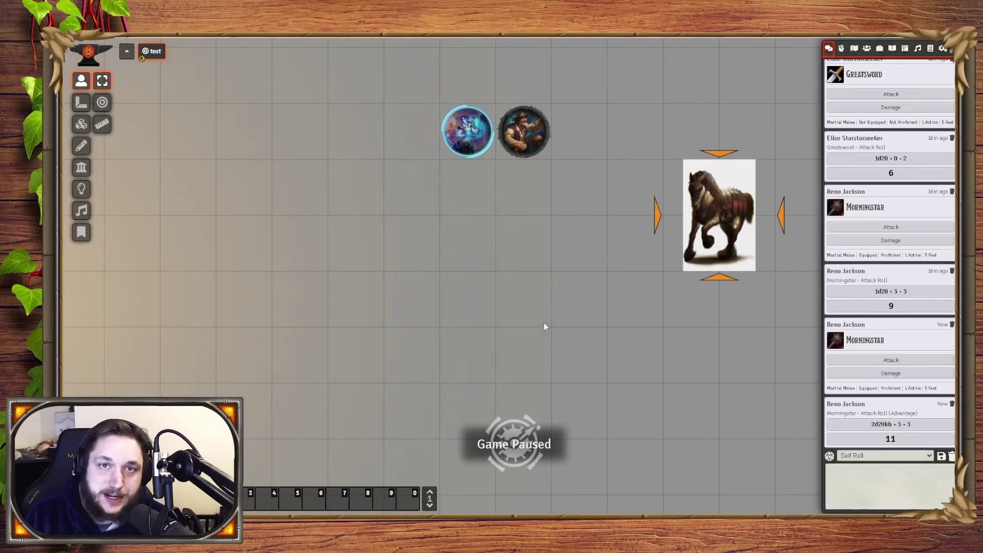